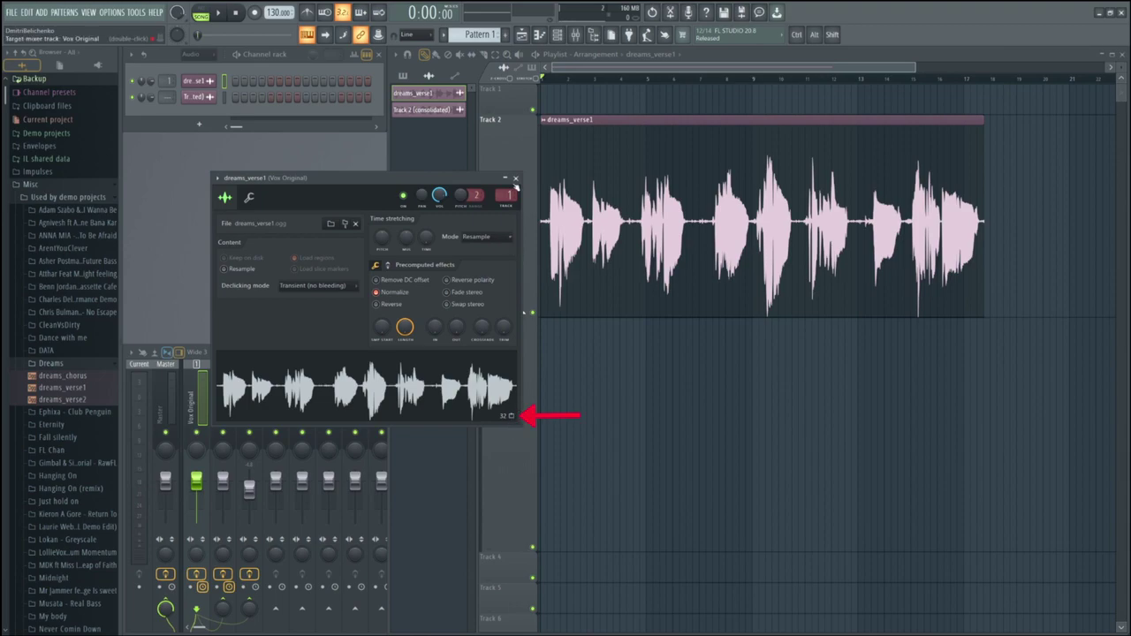
# Close the dreams_verse1 channel settings and mute the Vox Reverb mixer track.
pyautogui.click(516, 178)
pyautogui.click(219, 416)
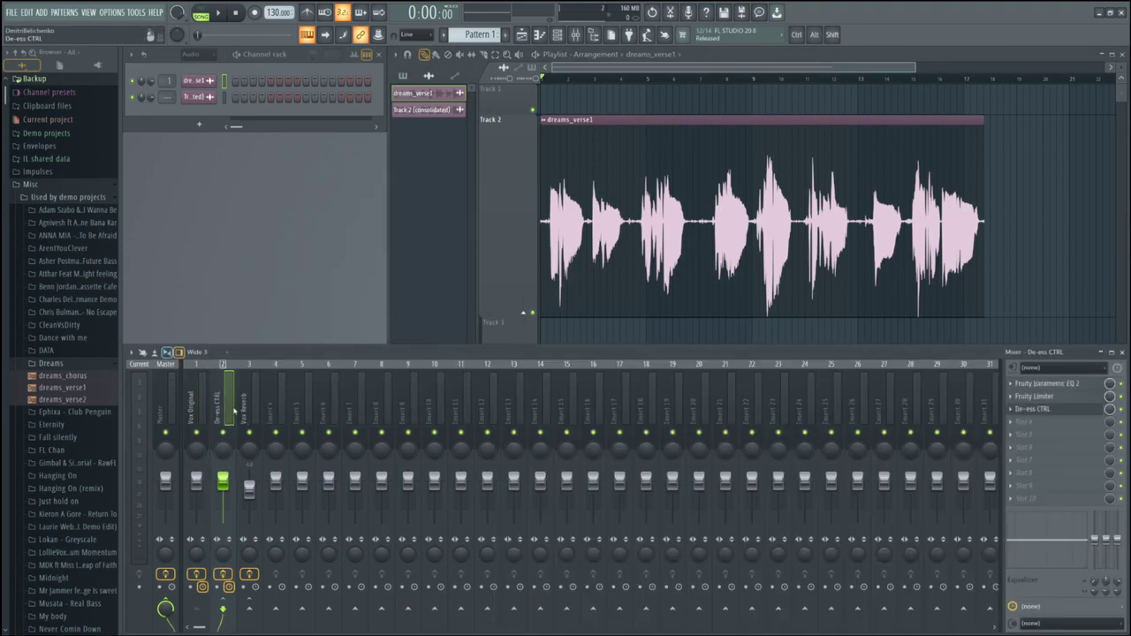
pyautogui.click(248, 415)
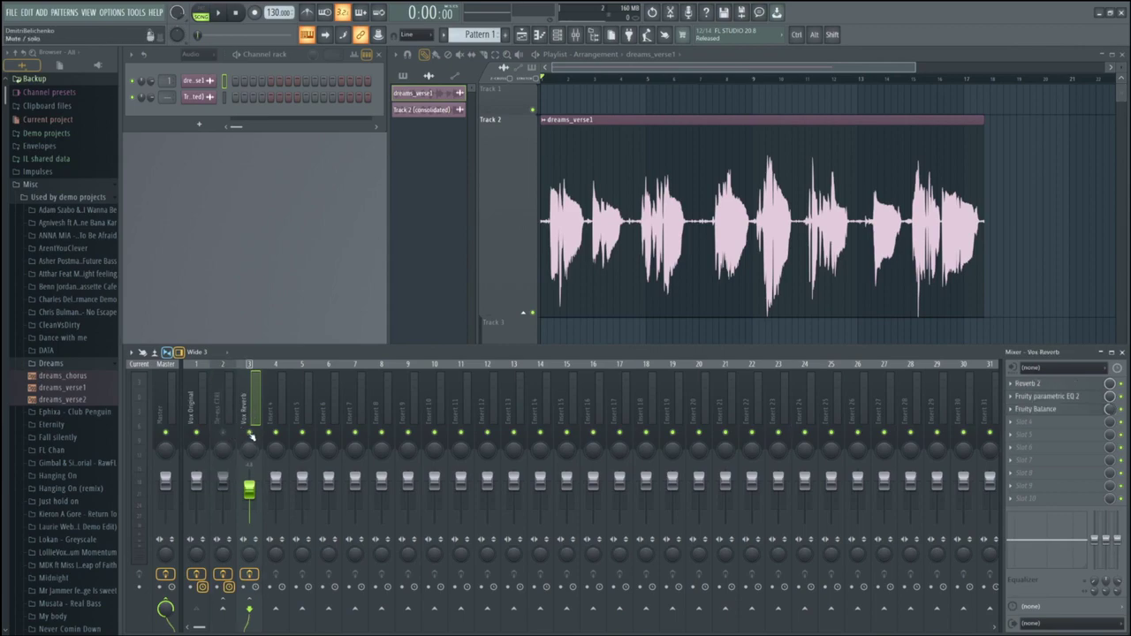
pyautogui.click(223, 432)
pyautogui.click(249, 432)
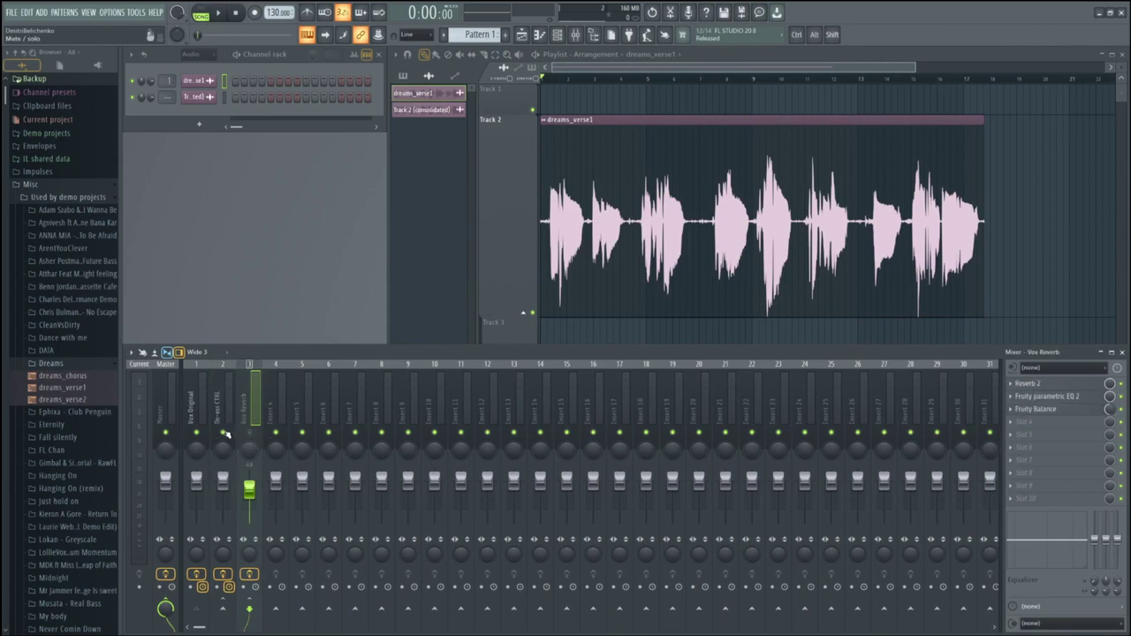
# Play the vocal with Vox Original's stereo separation at 100% separated, and reset the separation to its original setting.
pyautogui.press('Left')
pyautogui.press('Left')
pyautogui.press('space')
pyautogui.press('space')
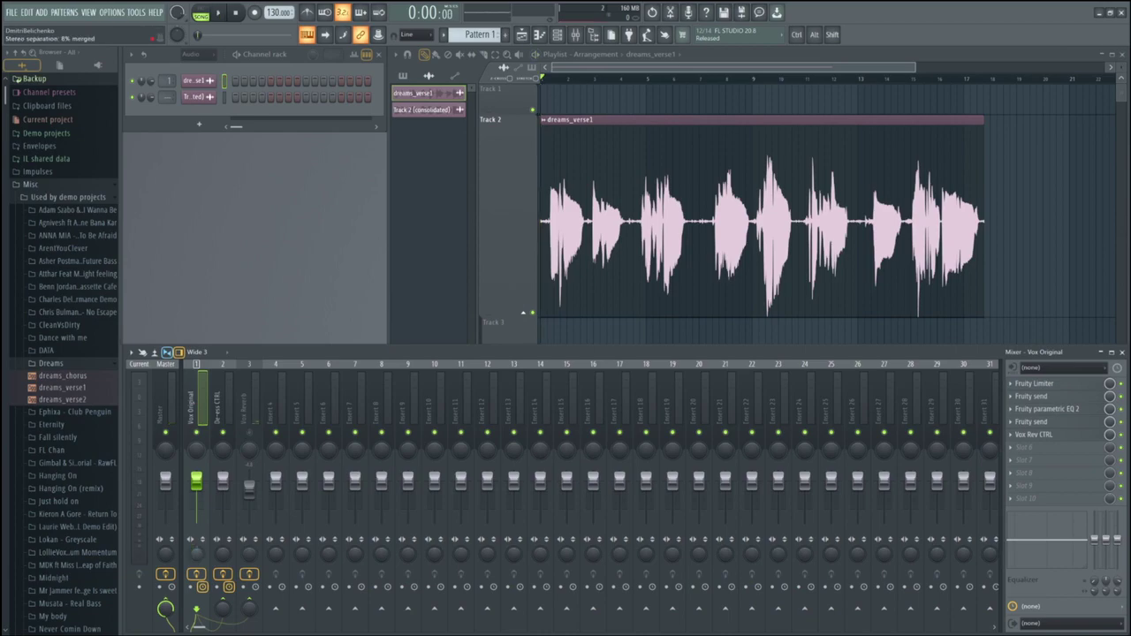
pyautogui.moveTo(195, 553)
pyautogui.mouseDown()
pyautogui.moveTo(195, 508)
pyautogui.moveTo(200, 555)
pyautogui.moveTo(199, 532)
pyautogui.mouseUp()
pyautogui.moveTo(199, 559); pyautogui.dragTo(199, 521)
pyautogui.press('space')
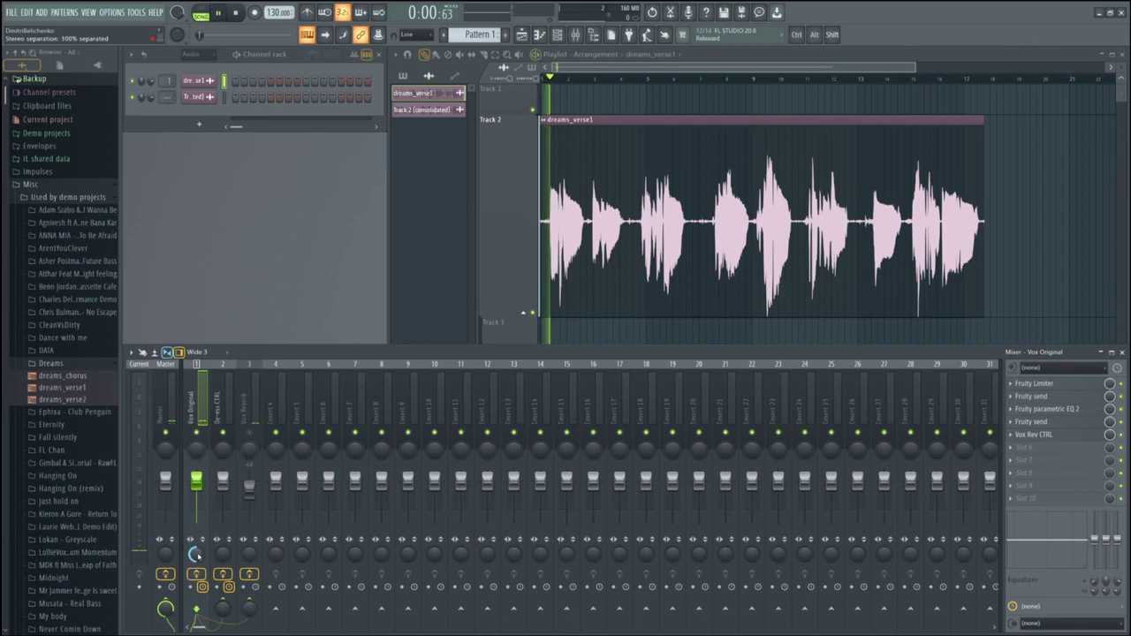
pyautogui.moveTo(199, 554); pyautogui.dragTo(199, 532)
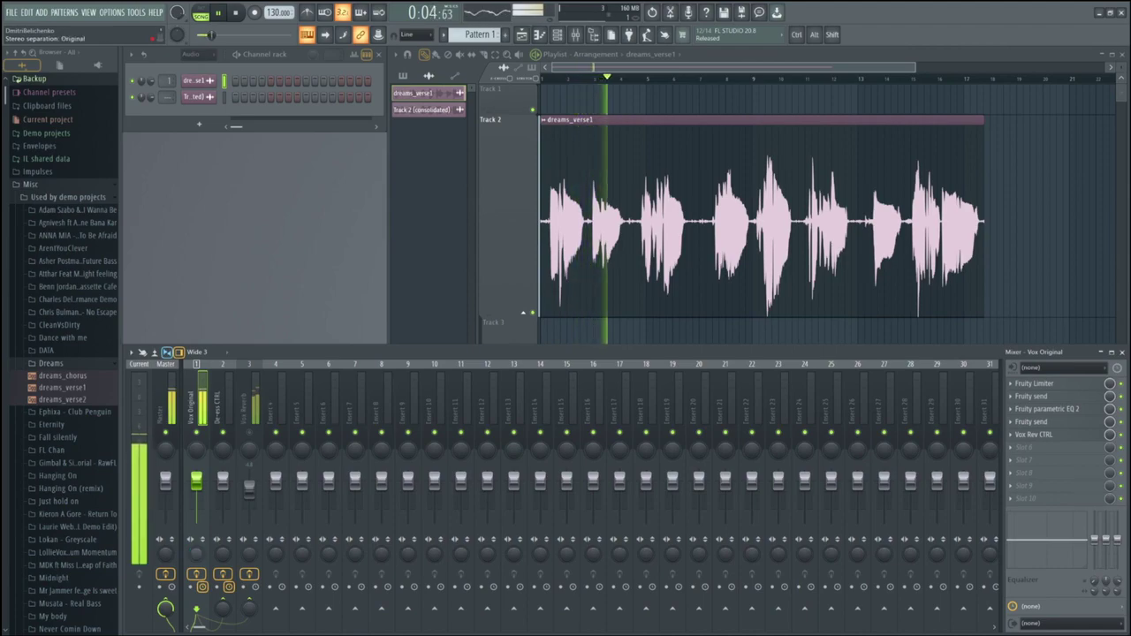
pyautogui.press('space')
pyautogui.keyDown('alt'); pyautogui.click(197, 554); pyautogui.keyUp('alt')
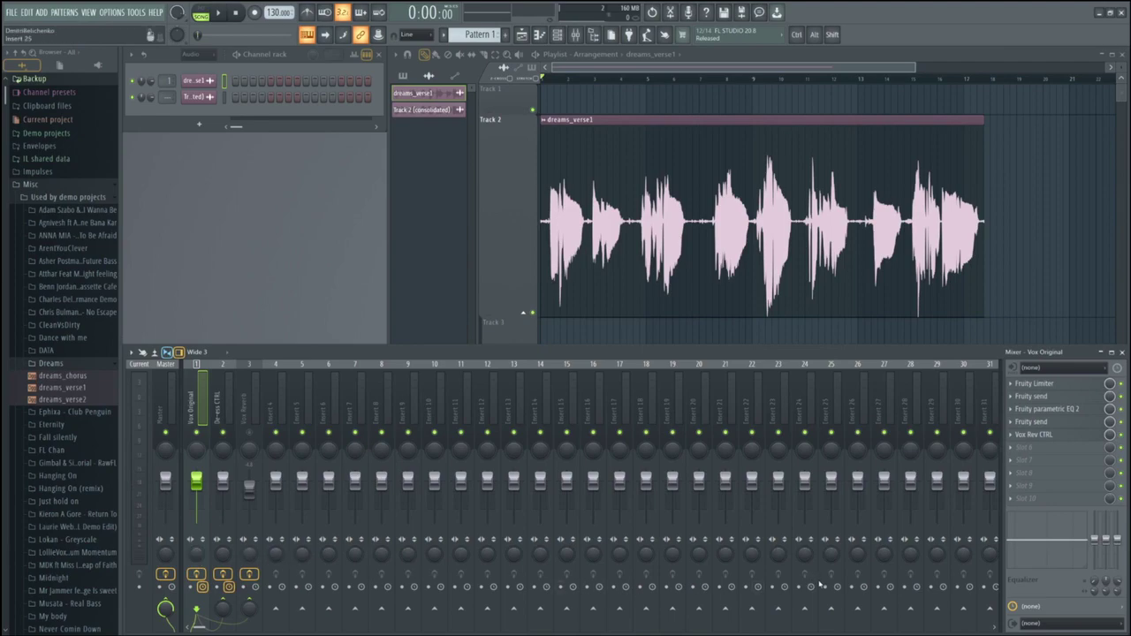
# Add Fruity Stereo Enhancer to Vox Original's sixth effect slot, load its For strings preset and play the vocal.
pyautogui.click(1027, 448)
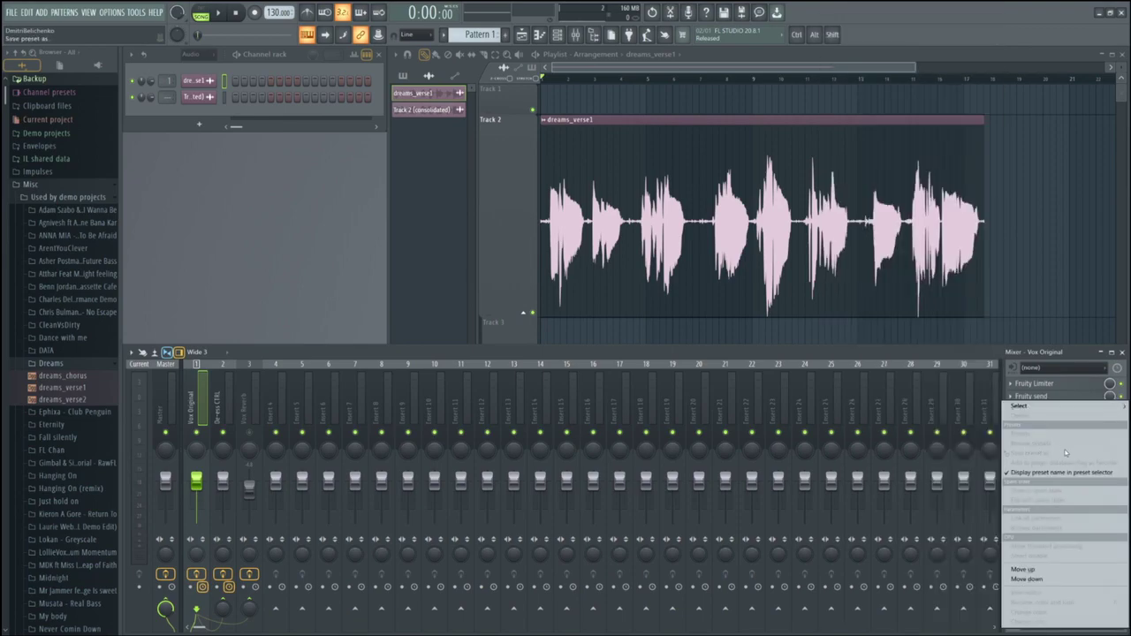
pyautogui.moveTo(1044, 403)
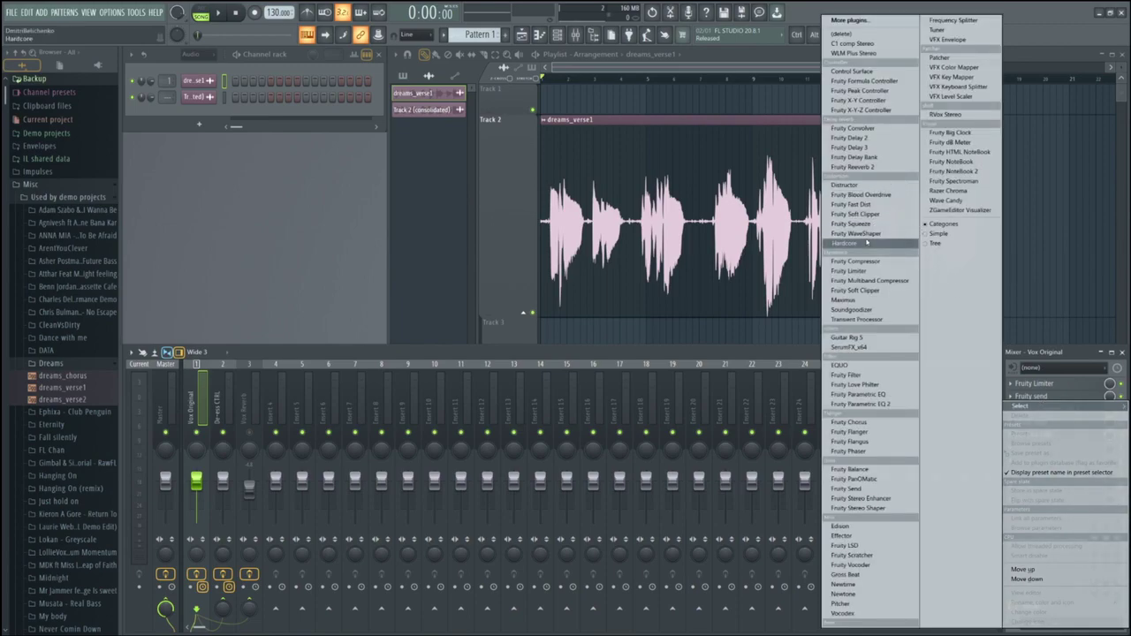
pyautogui.click(862, 498)
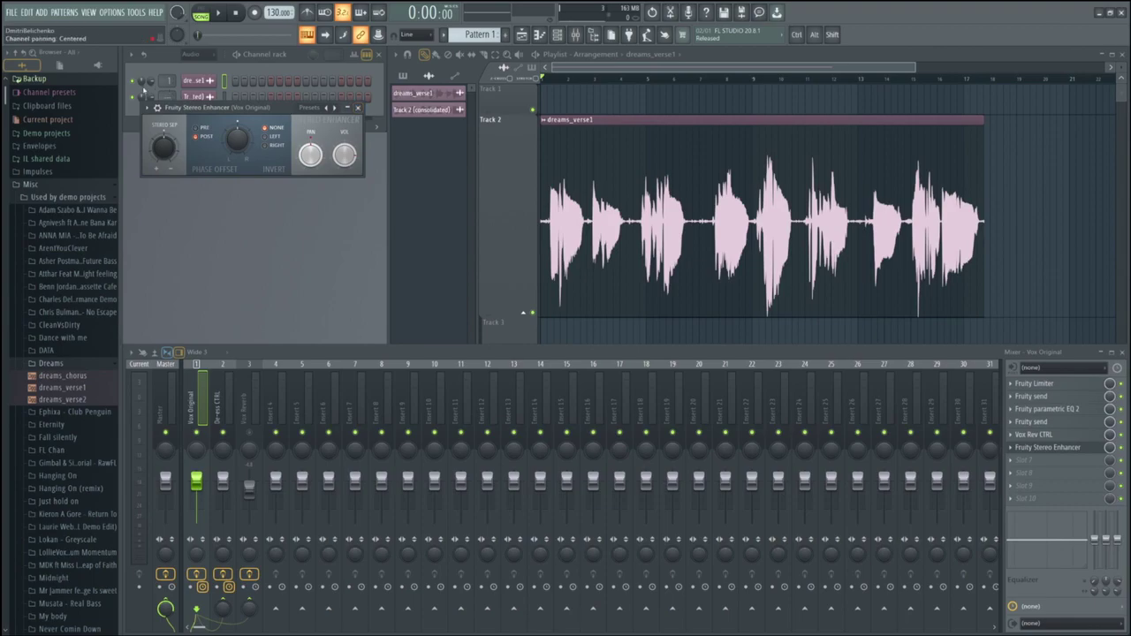
pyautogui.click(148, 107)
pyautogui.moveTo(176, 148)
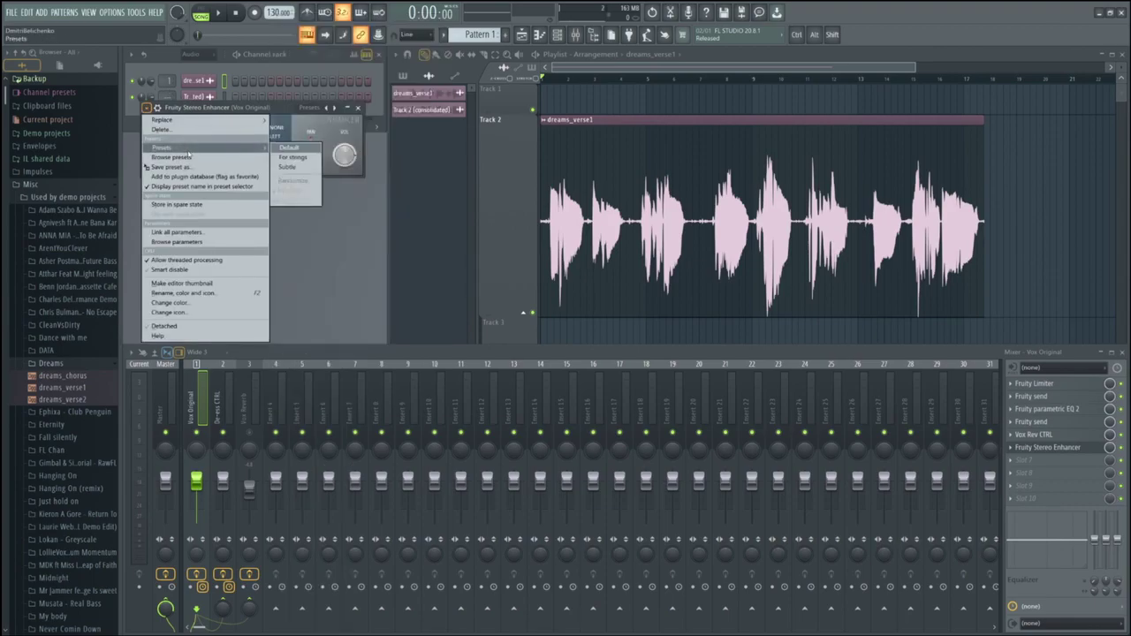
pyautogui.click(294, 157)
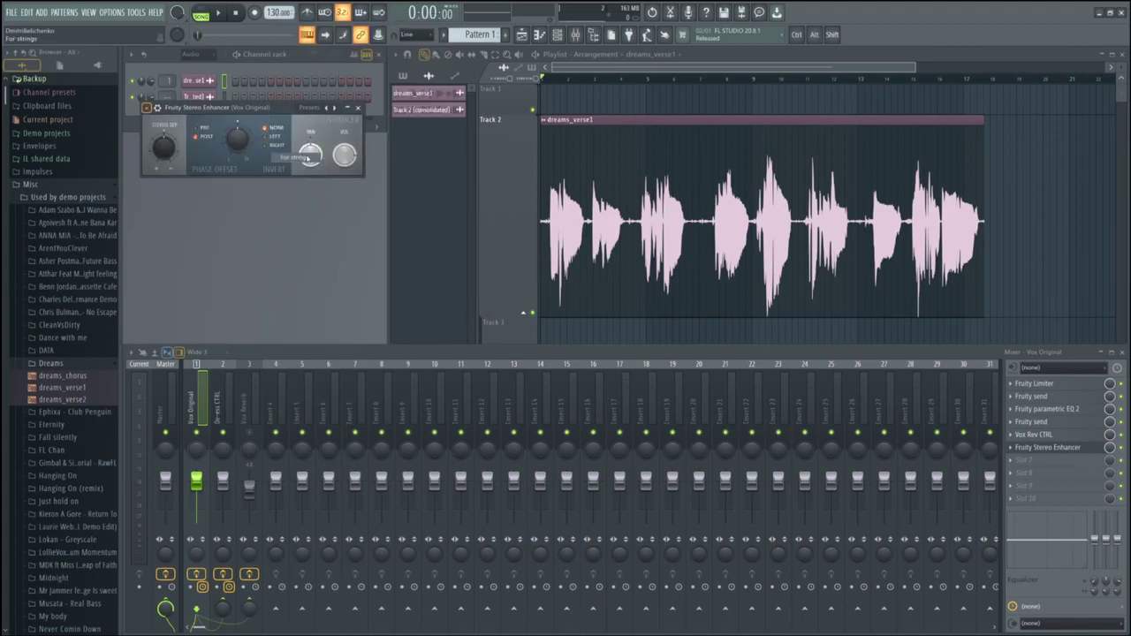
pyautogui.press('space')
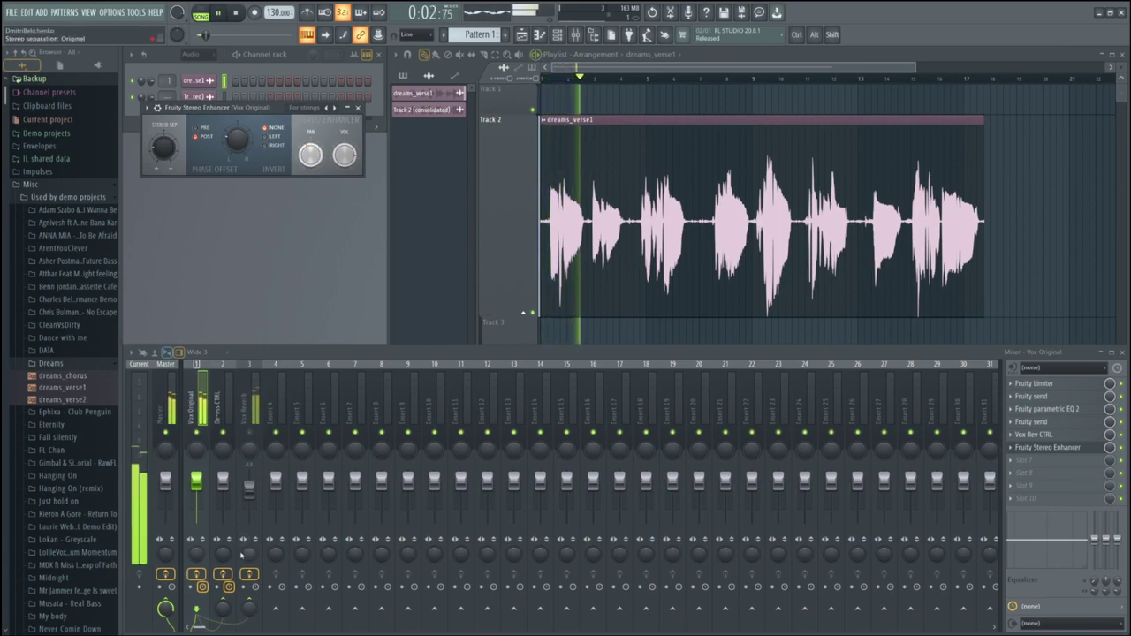
pyautogui.press('space')
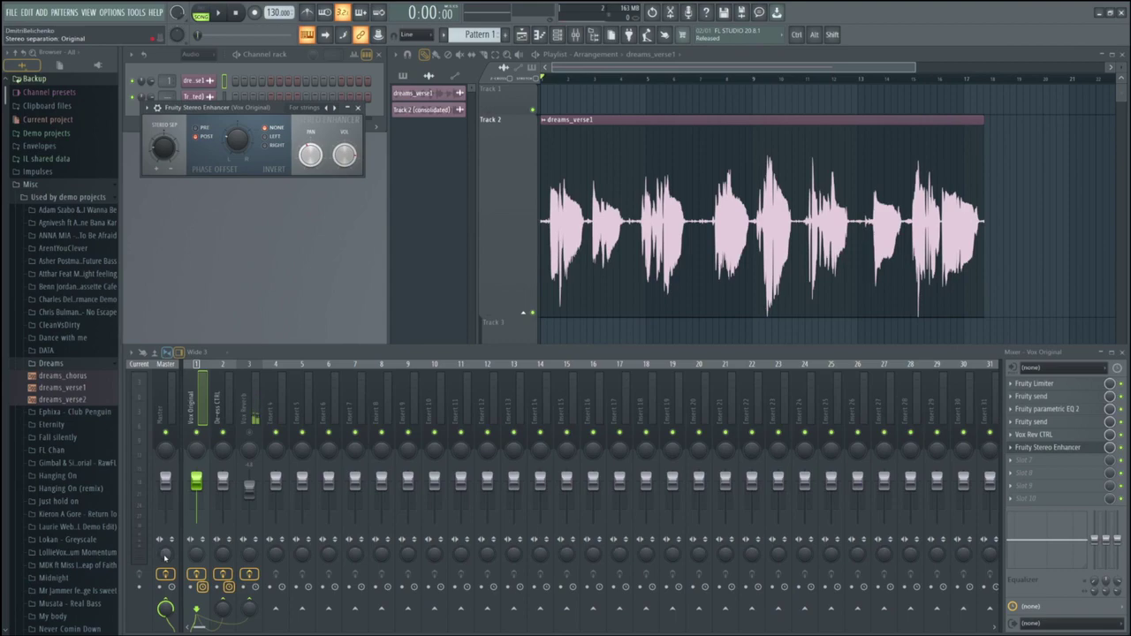
# Set the Master track's stereo separation to 100% merged and play the vocal in mono.
pyautogui.click(164, 556)
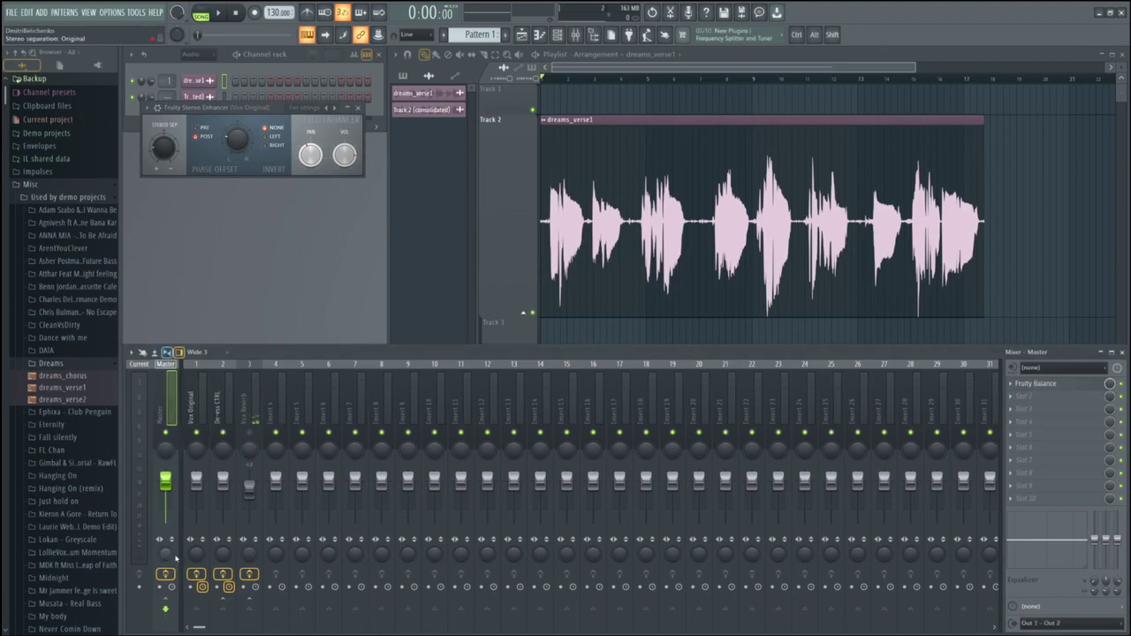
pyautogui.moveTo(170, 559); pyautogui.dragTo(169, 575)
pyautogui.press('space')
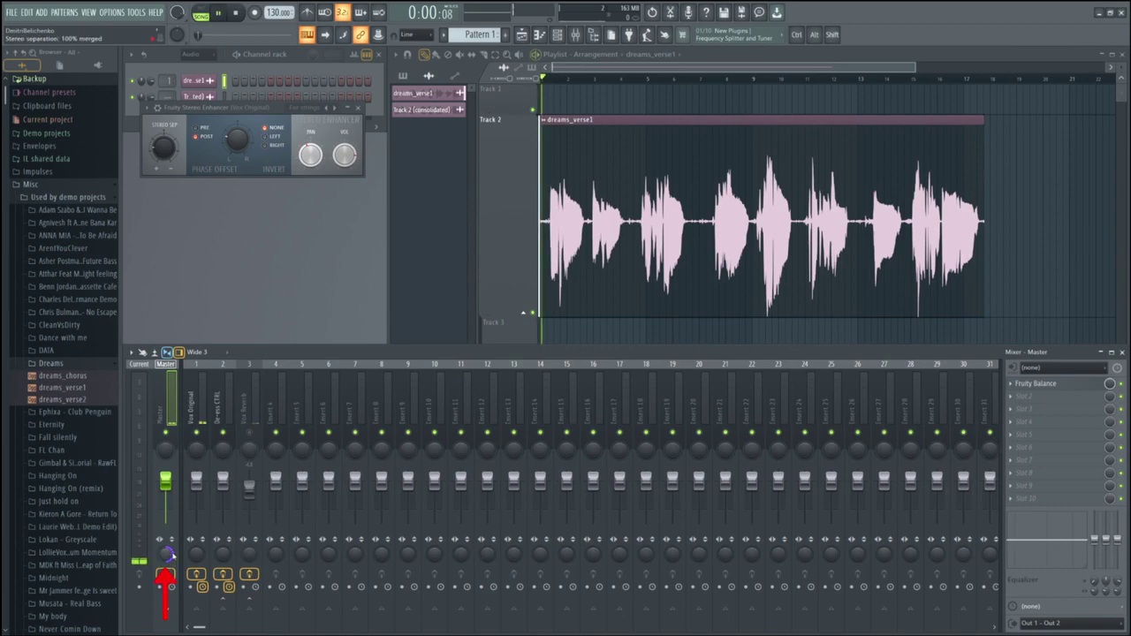
pyautogui.moveTo(168, 555); pyautogui.dragTo(168, 552)
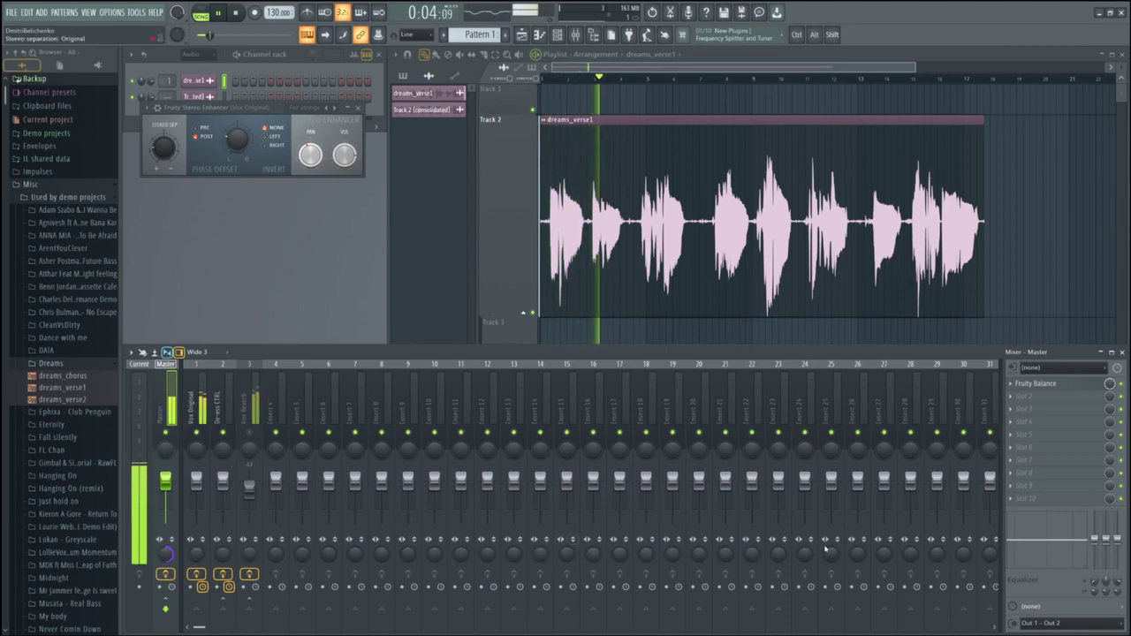
pyautogui.press('space')
# Compare mono playback of Vox Original with the Fruity Stereo Enhancer enabled and bypassed.
pyautogui.click(200, 425)
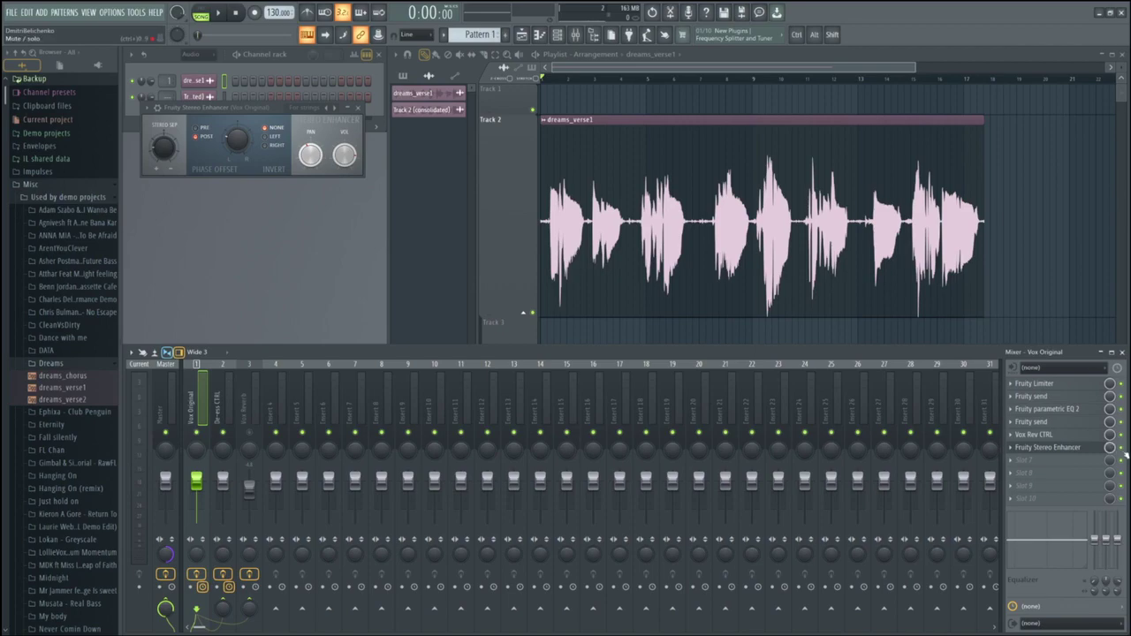
pyautogui.press('space')
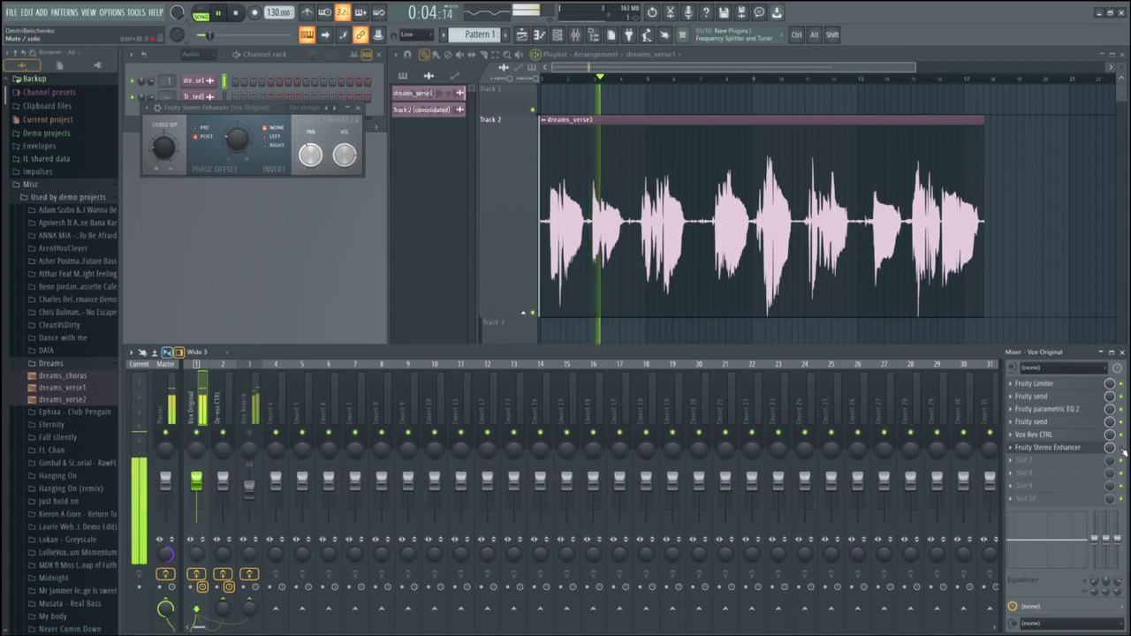
pyautogui.press('space')
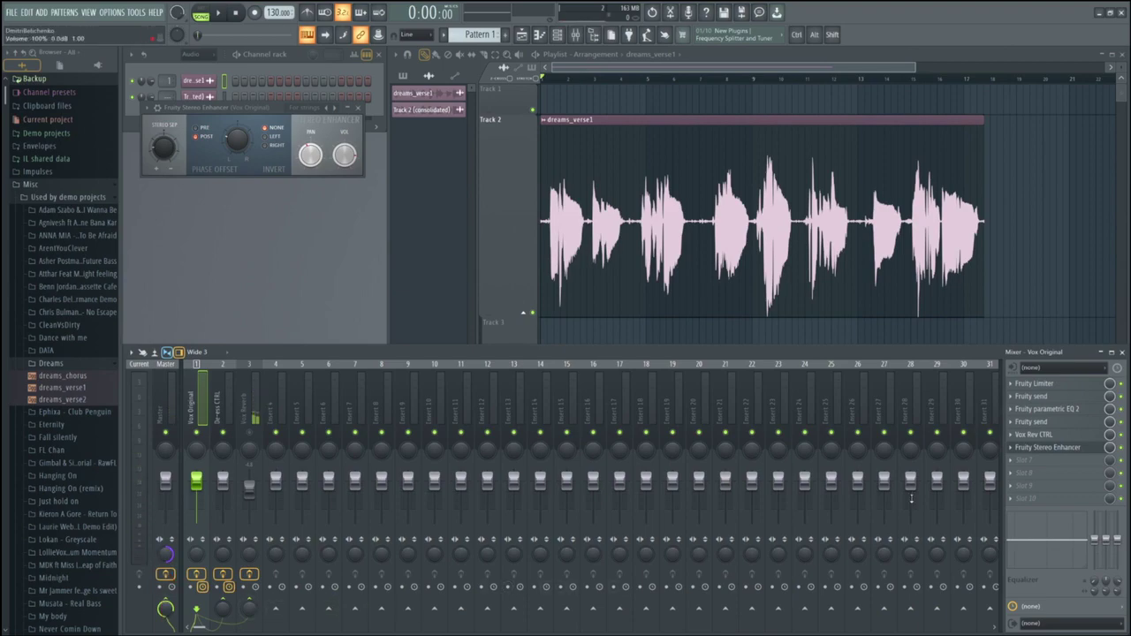
pyautogui.press('space')
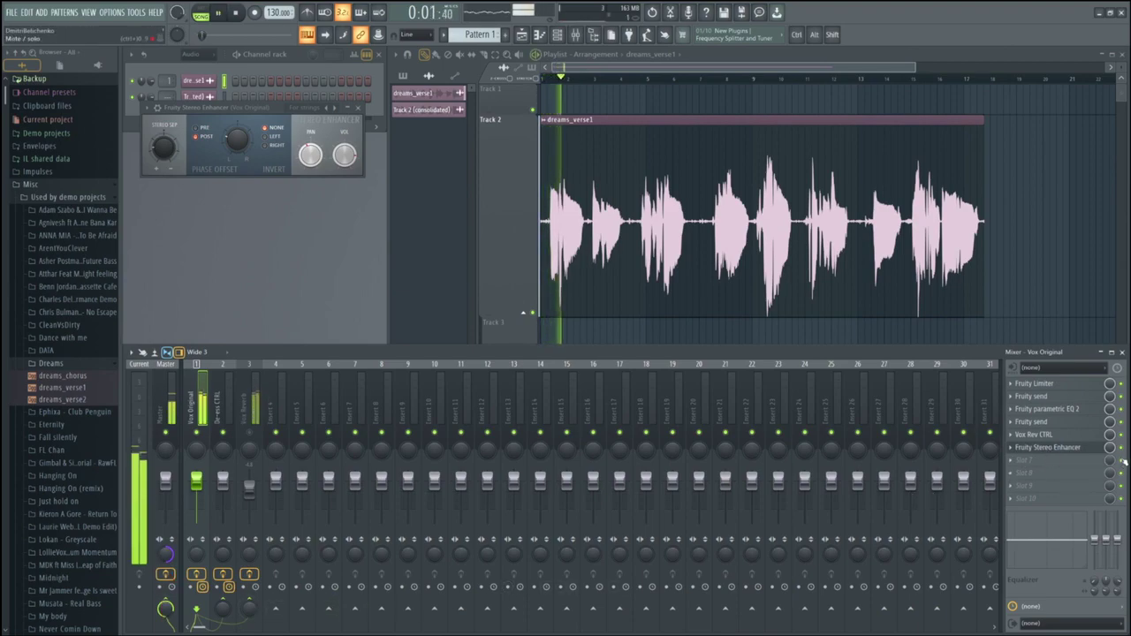
pyautogui.press('space')
pyautogui.press('space')
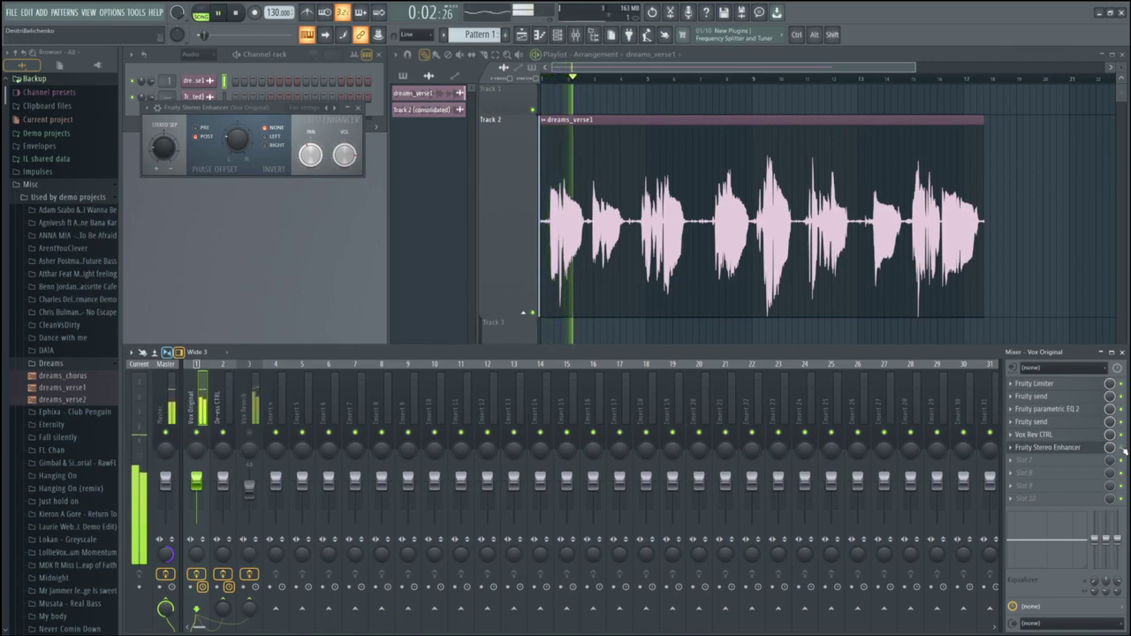
pyautogui.press('space')
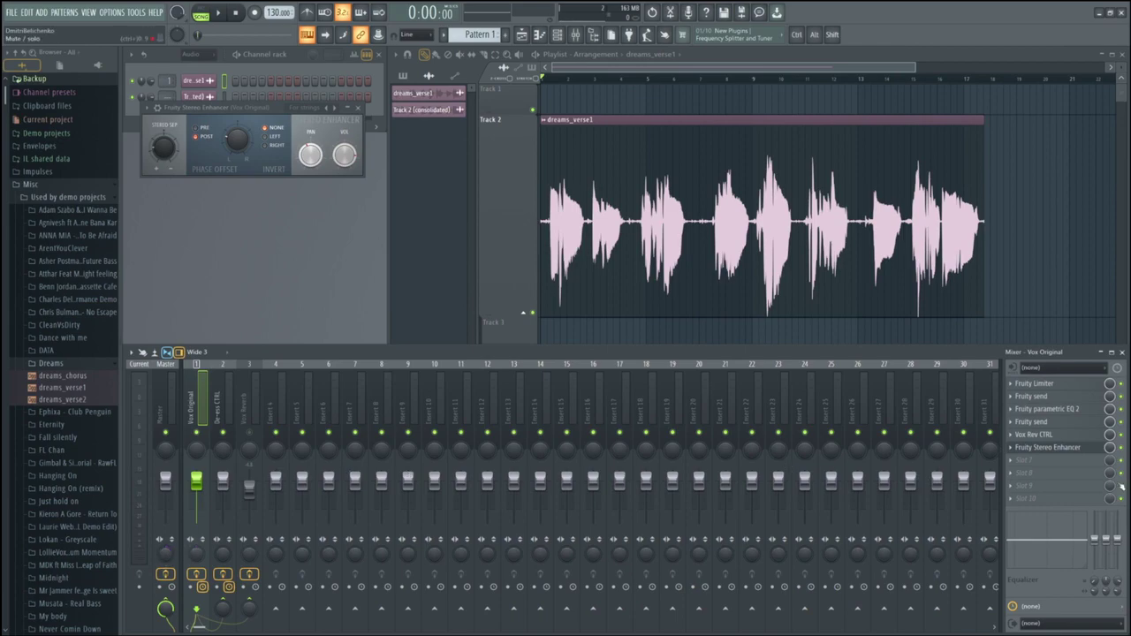
# Delete the Fruity Stereo Enhancer from the Vox Original track.
pyautogui.click(1014, 448)
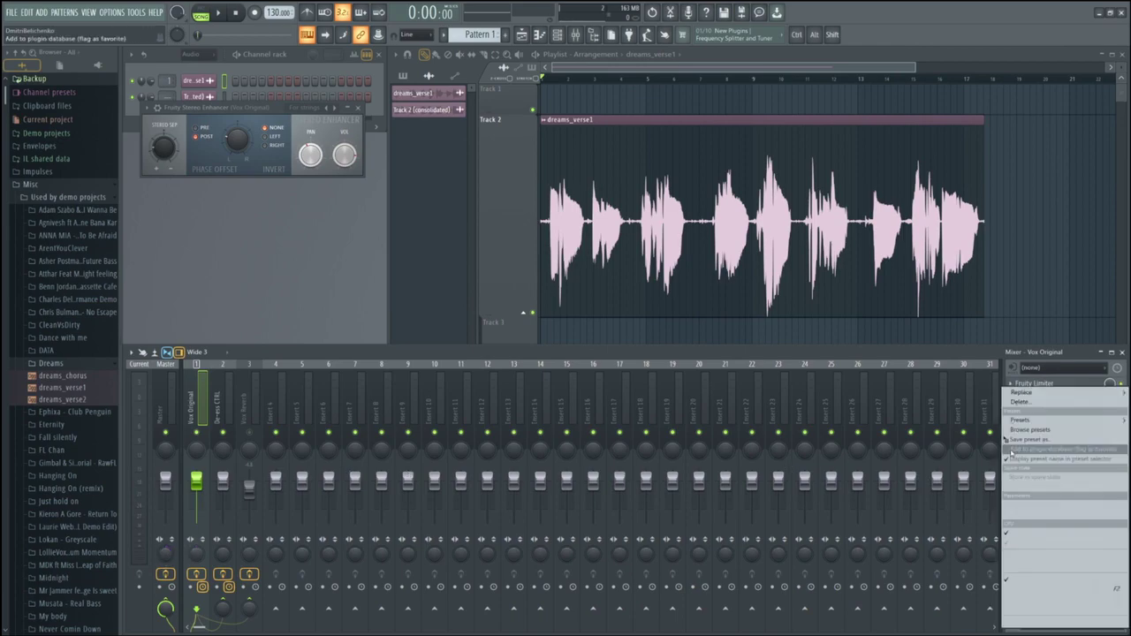
pyautogui.click(1034, 404)
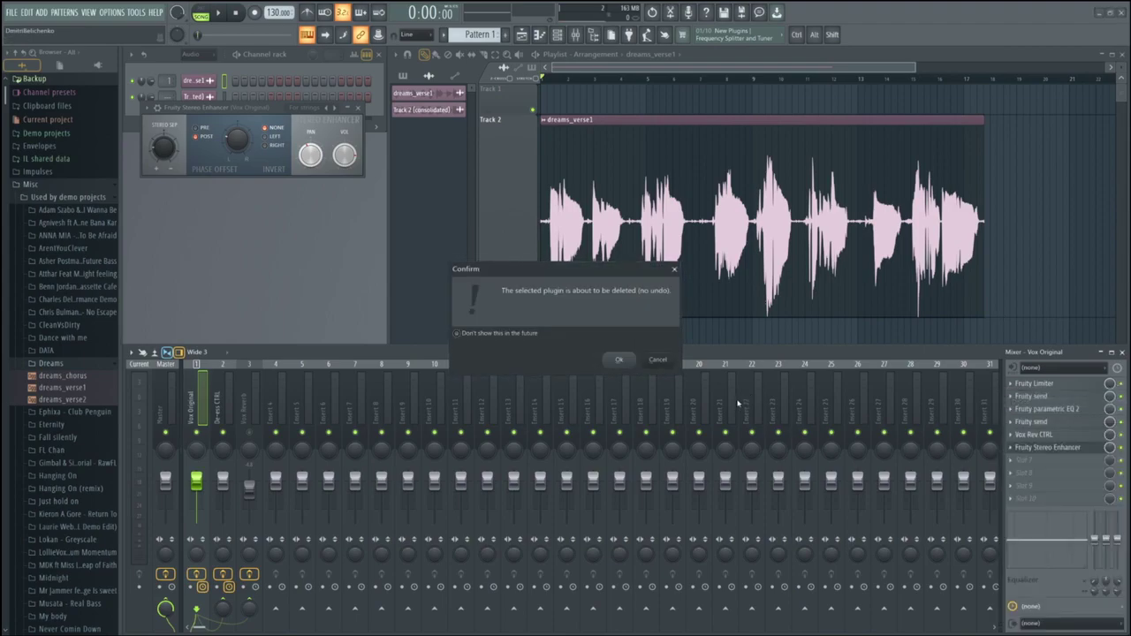
pyautogui.click(622, 362)
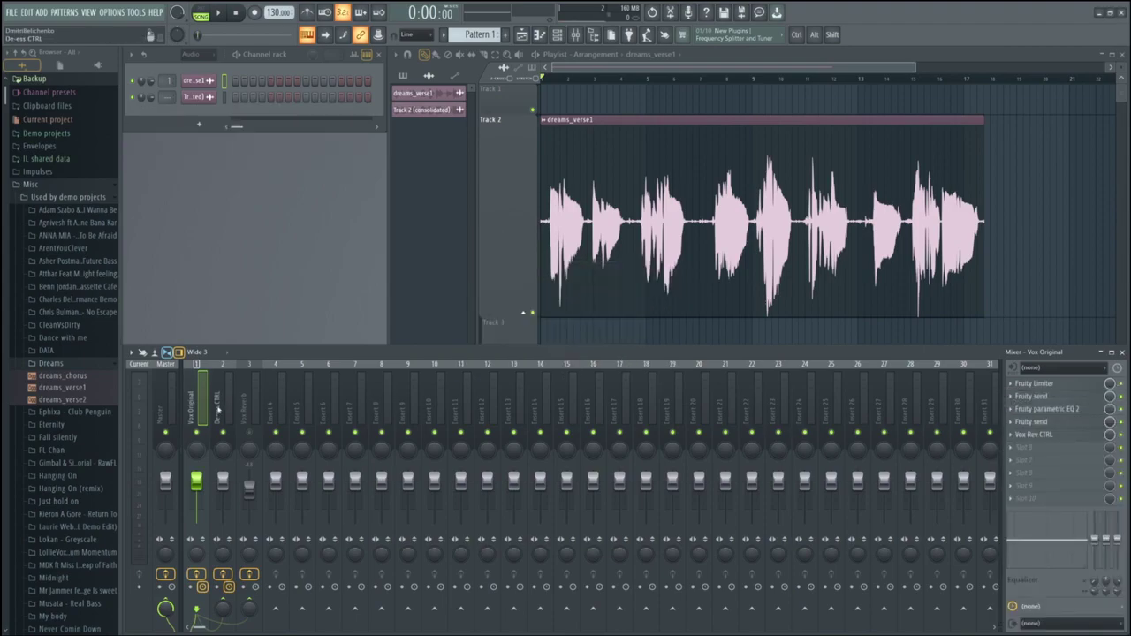
# Add a Fruity Send to the sixth effect slot of the Vox Original track.
pyautogui.click(232, 445)
pyautogui.click(251, 422)
pyautogui.click(276, 416)
pyautogui.click(198, 416)
pyautogui.click(1027, 451)
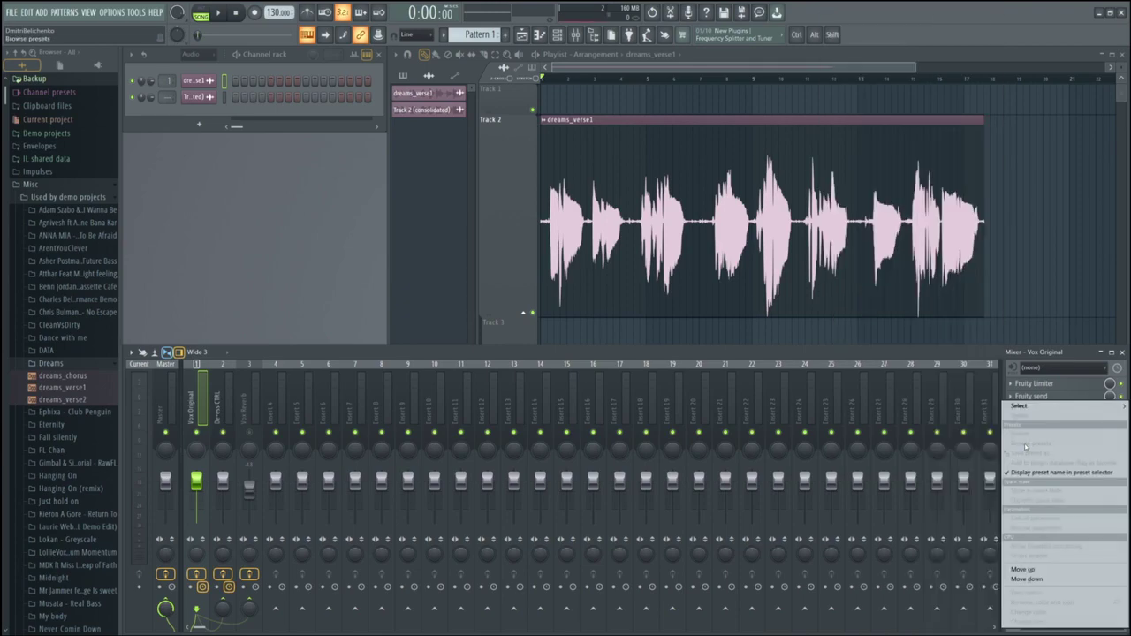
pyautogui.moveTo(1051, 408)
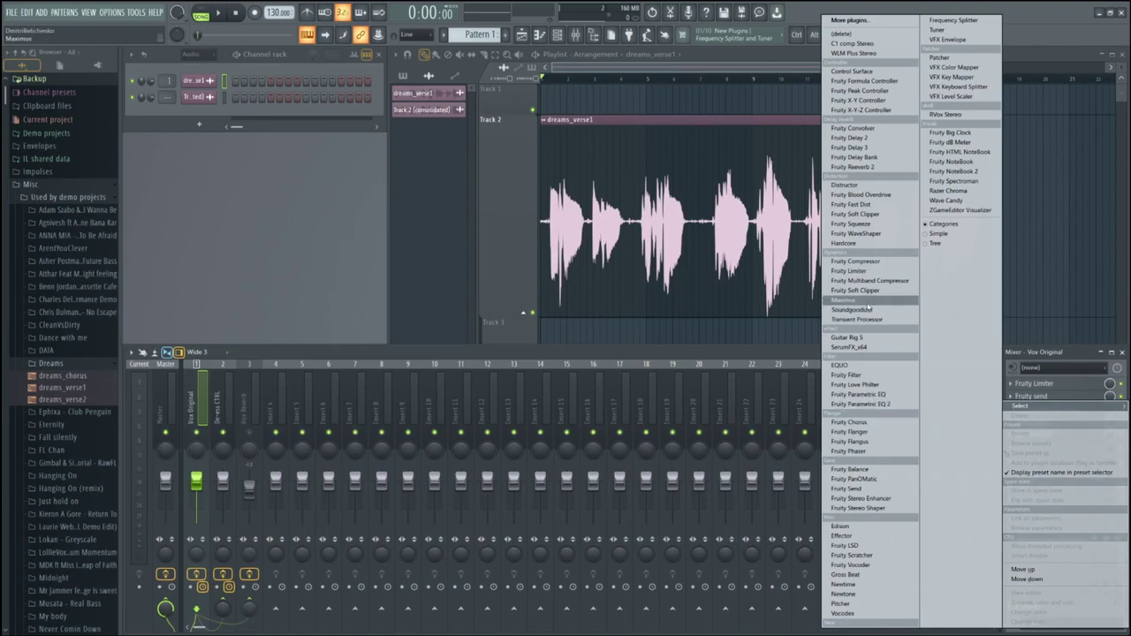
pyautogui.click(850, 489)
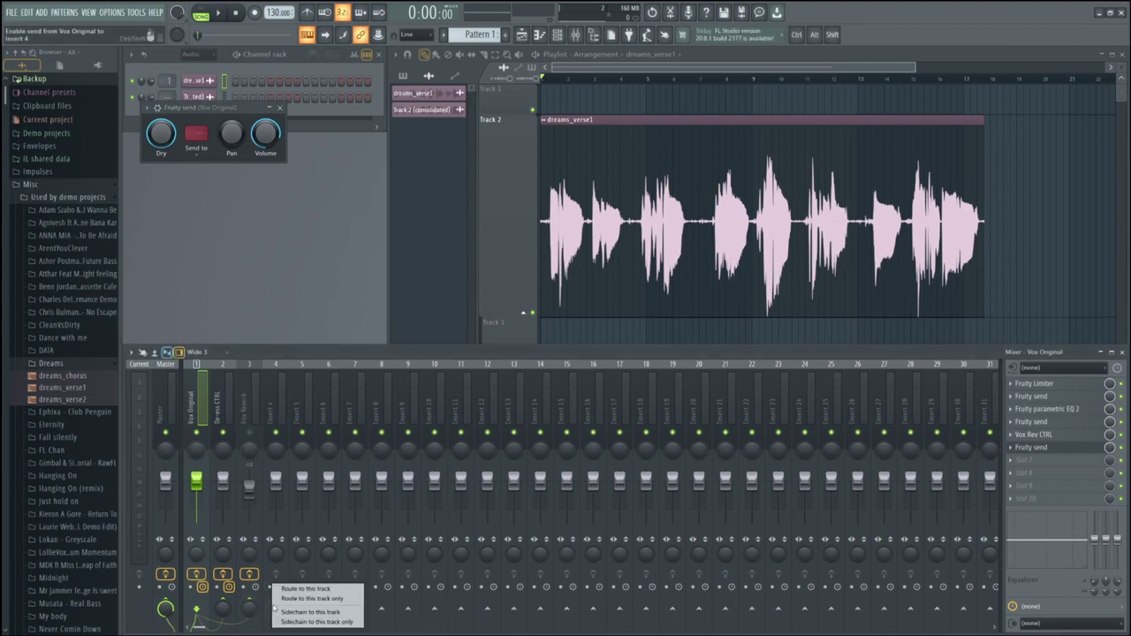
# Rename mixer track Insert 4 as Vox Width.
pyautogui.rightClick(277, 411)
pyautogui.click(319, 358)
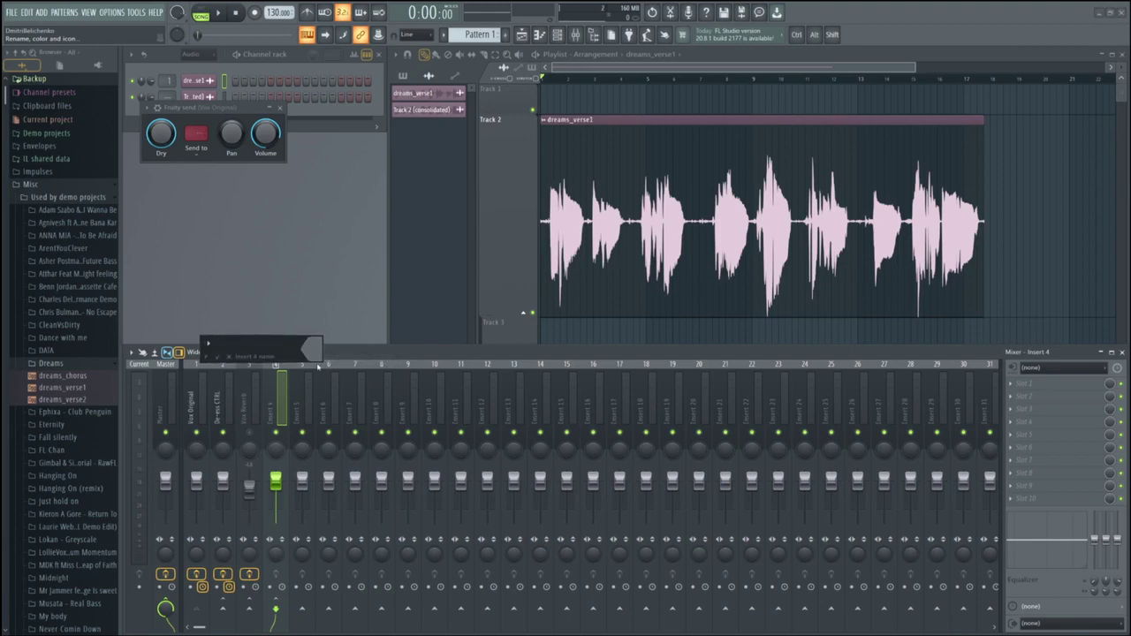
pyautogui.press('shift')
pyautogui.write('Vox Width')
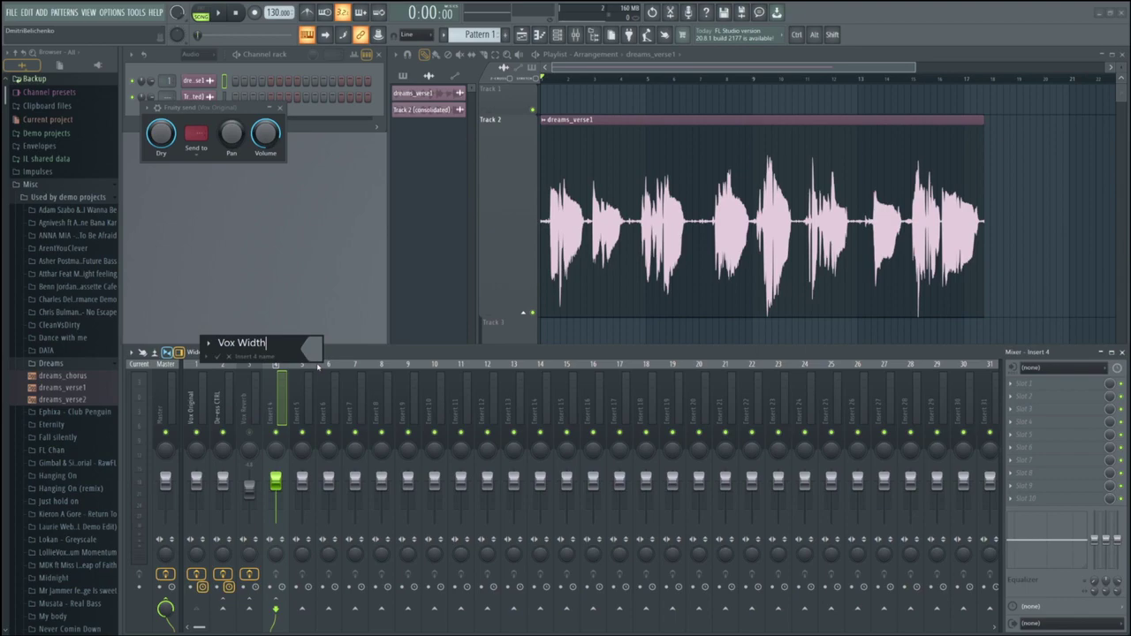
pyautogui.press('Return')
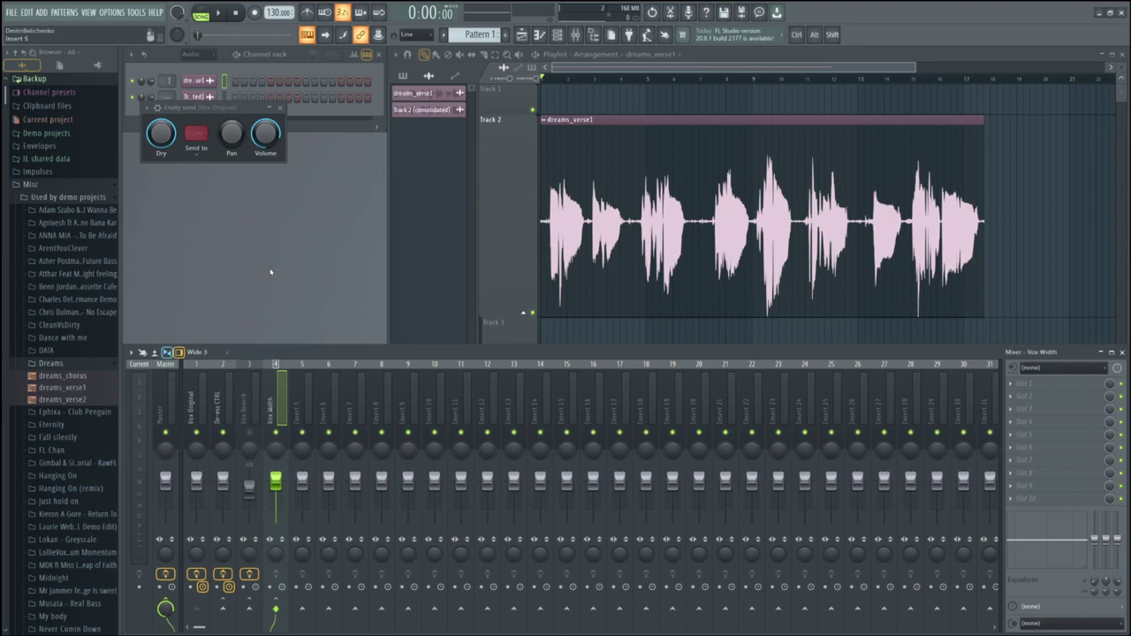
# Route Vox Original's new Fruity Send to the Vox Width track and close the plugin window.
pyautogui.click(198, 152)
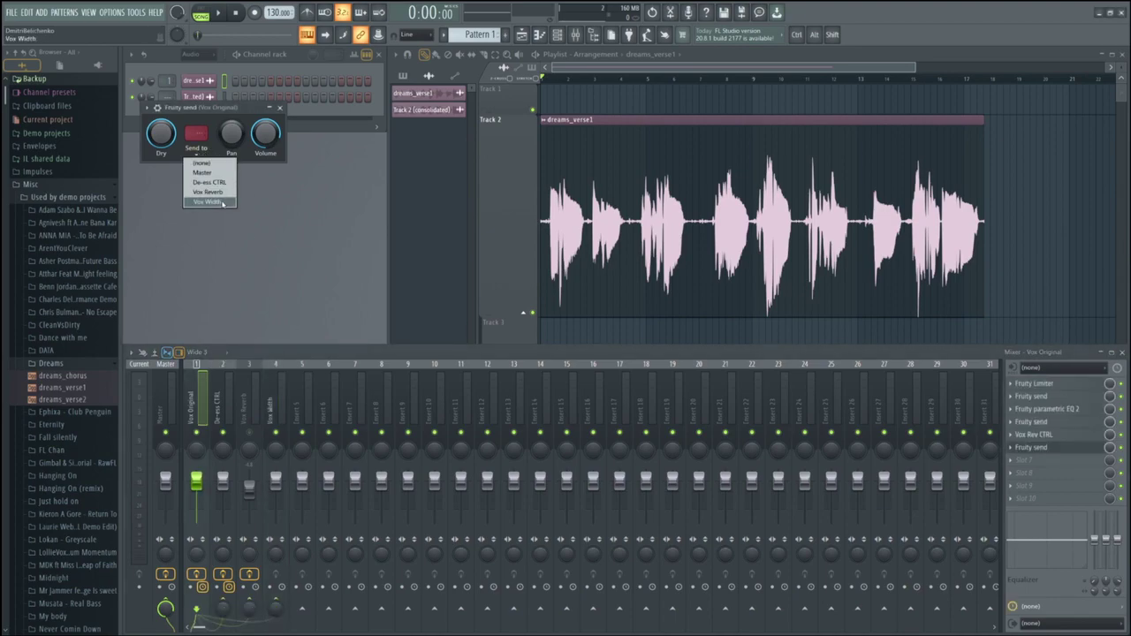
pyautogui.click(222, 202)
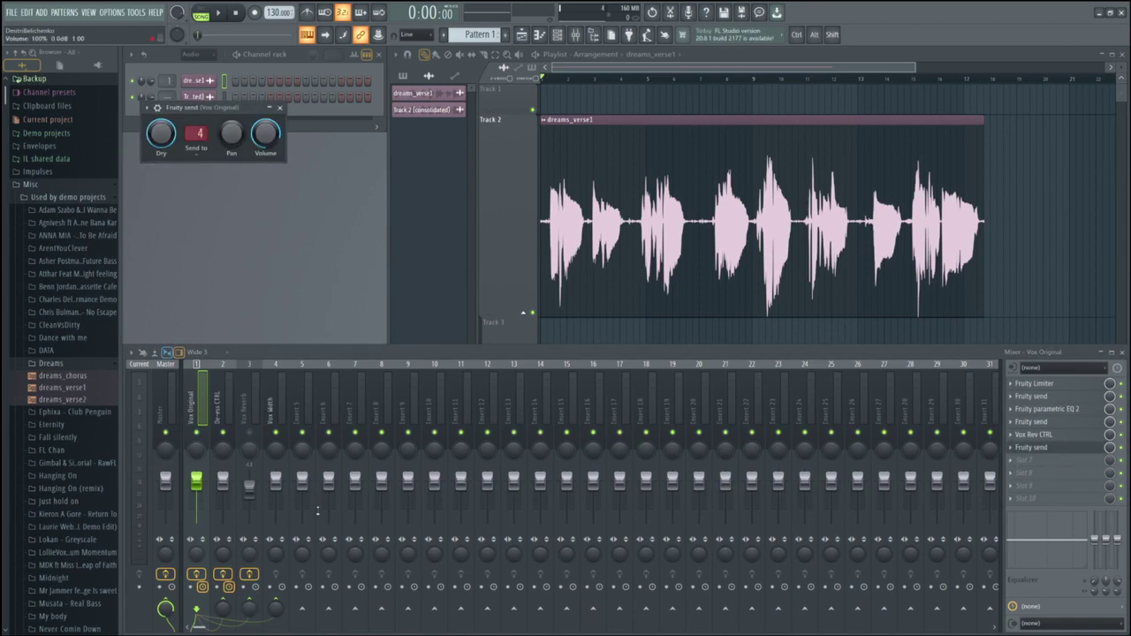
pyautogui.click(281, 108)
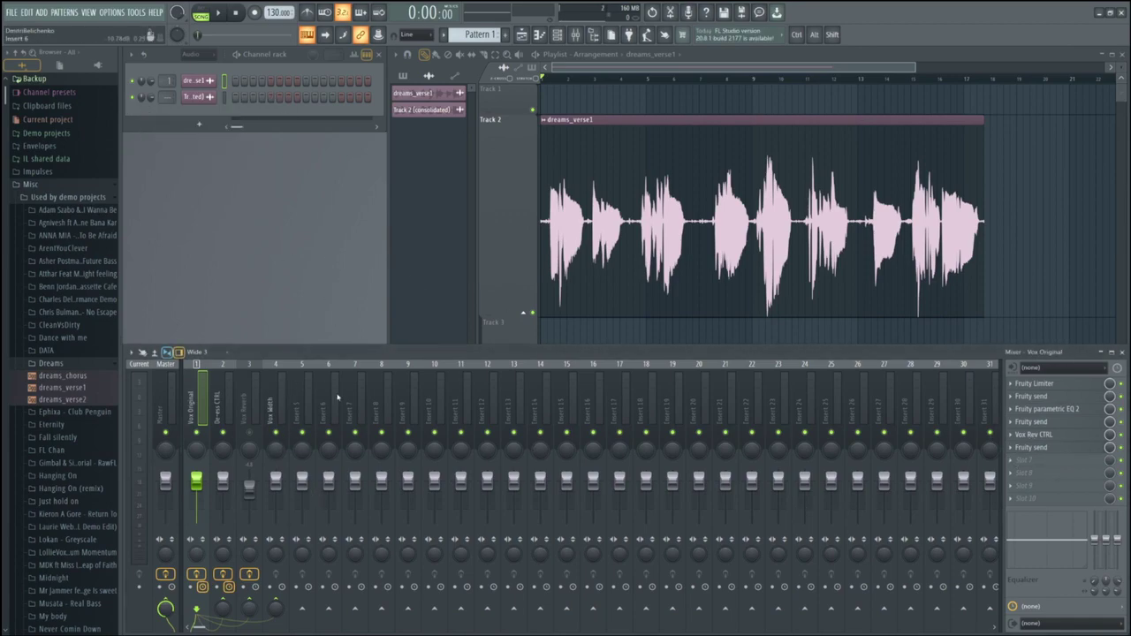
# Add Fruity Delay 3 to the first effect slot of the Vox Width track and audition the vocal.
pyautogui.click(276, 407)
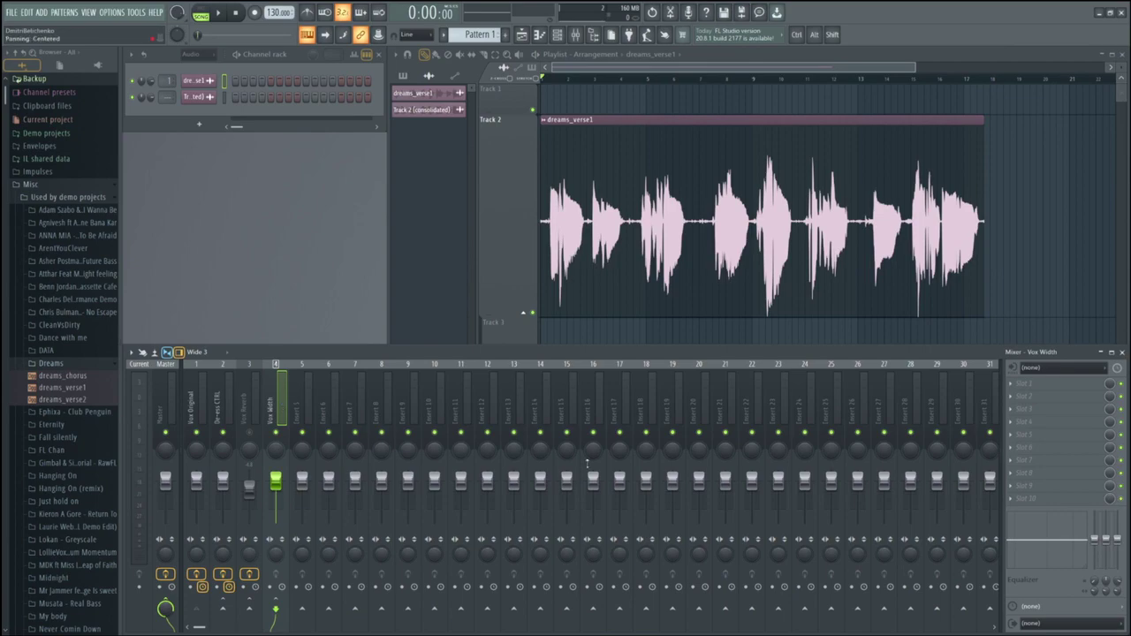
pyautogui.click(1048, 386)
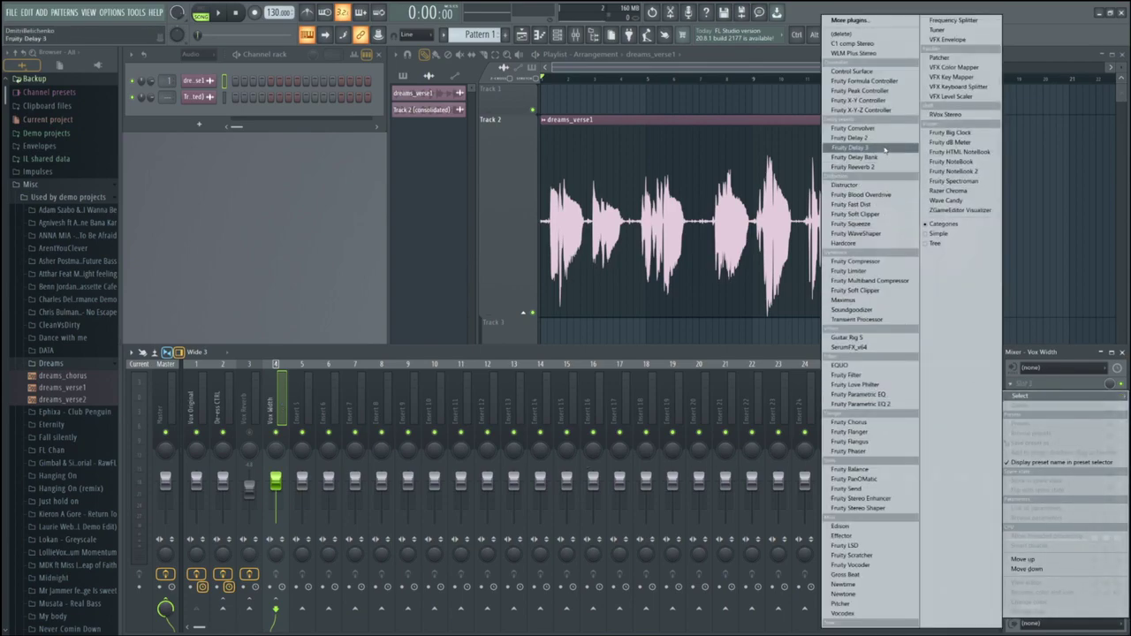
pyautogui.click(885, 150)
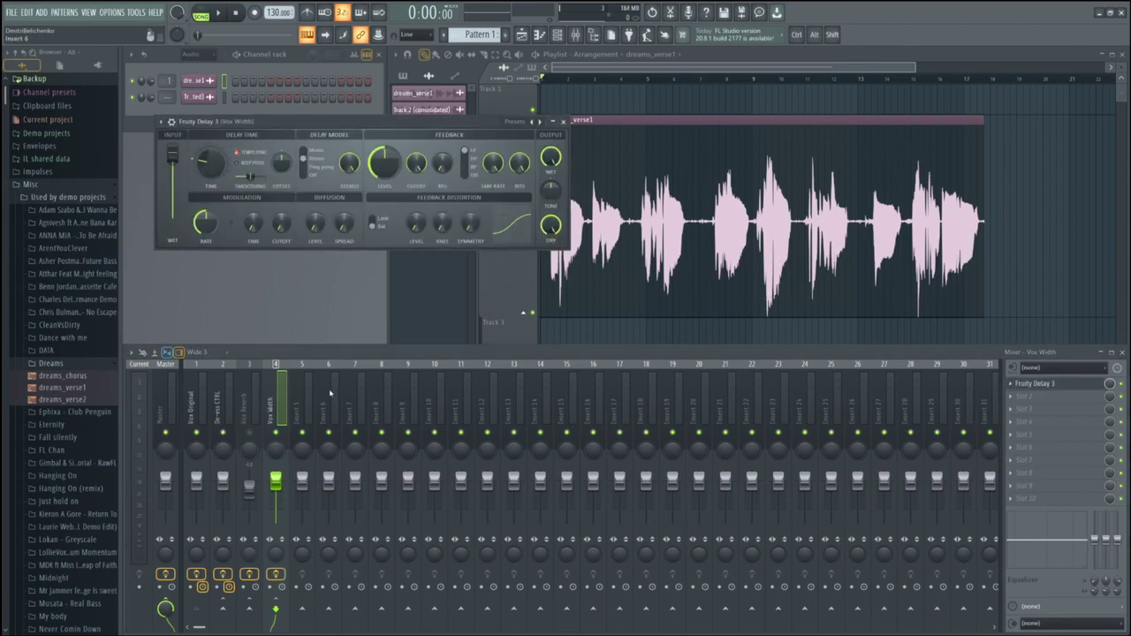
pyautogui.click(350, 362)
pyautogui.press('space')
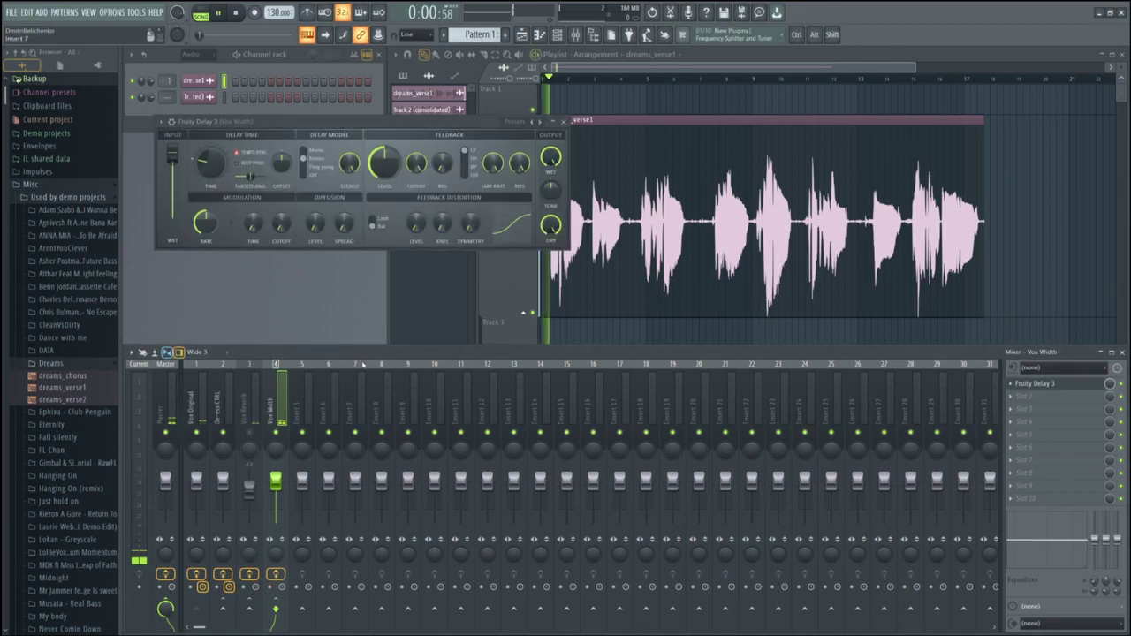
pyautogui.press('space')
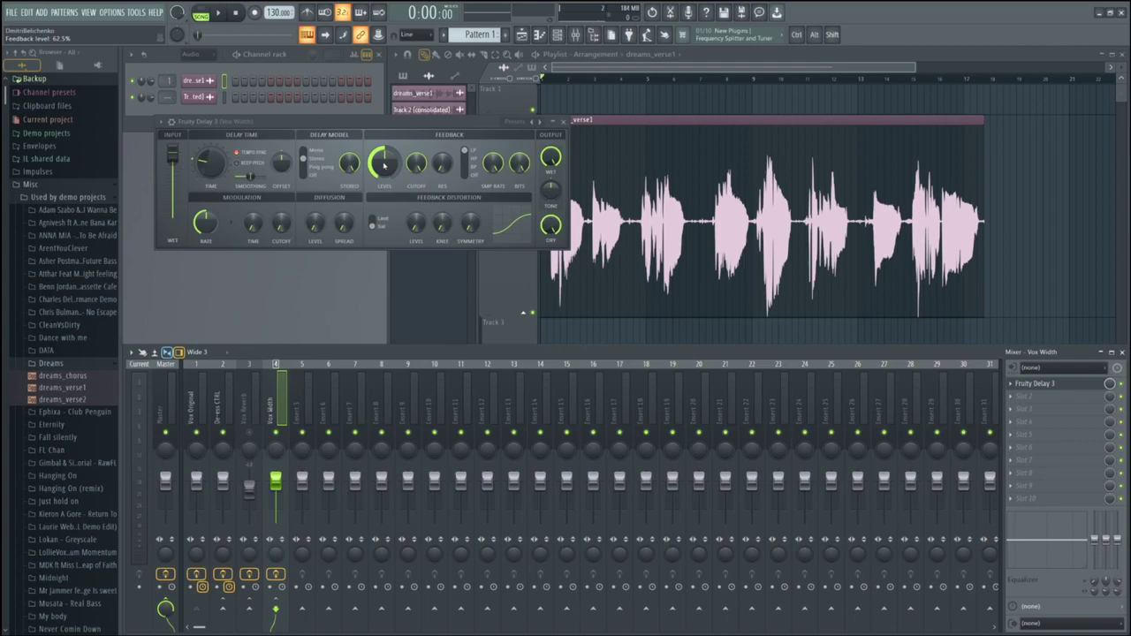
# Set the feedback level of Fruity Delay 3 to 0% and audition the vocal.
pyautogui.press('space')
pyautogui.moveTo(383, 161); pyautogui.dragTo(383, 221)
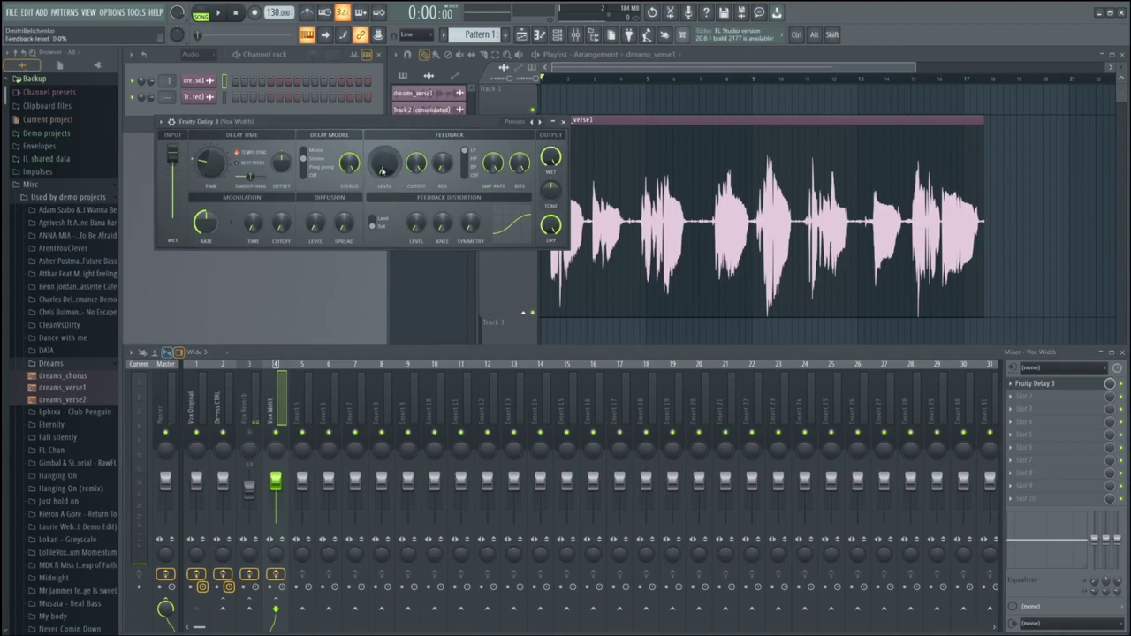
pyautogui.press('space')
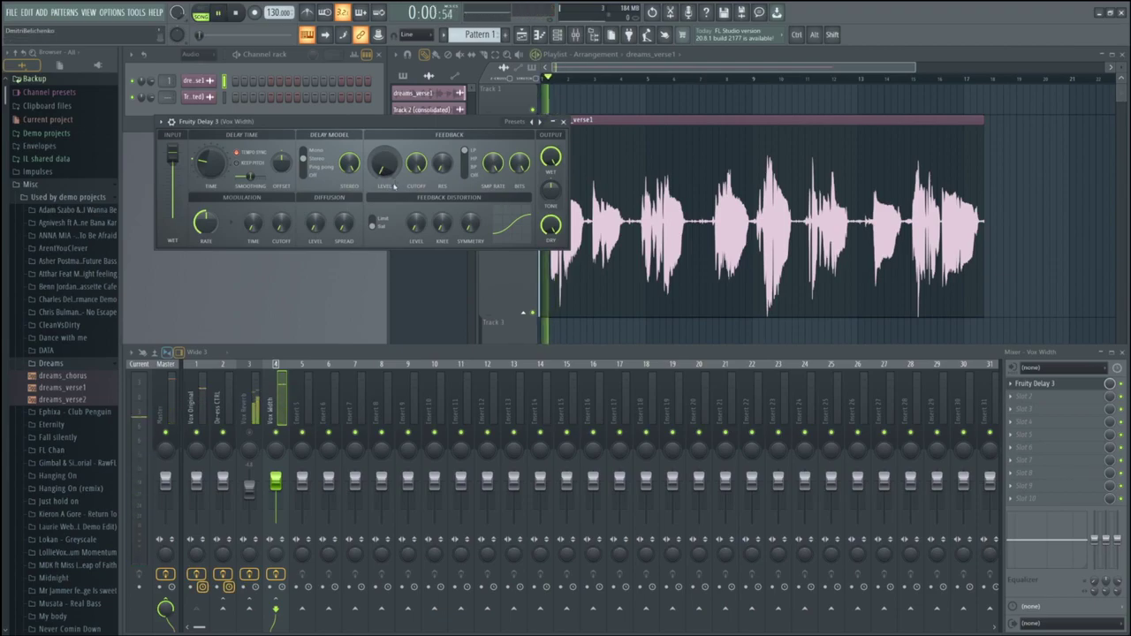
pyautogui.press('space')
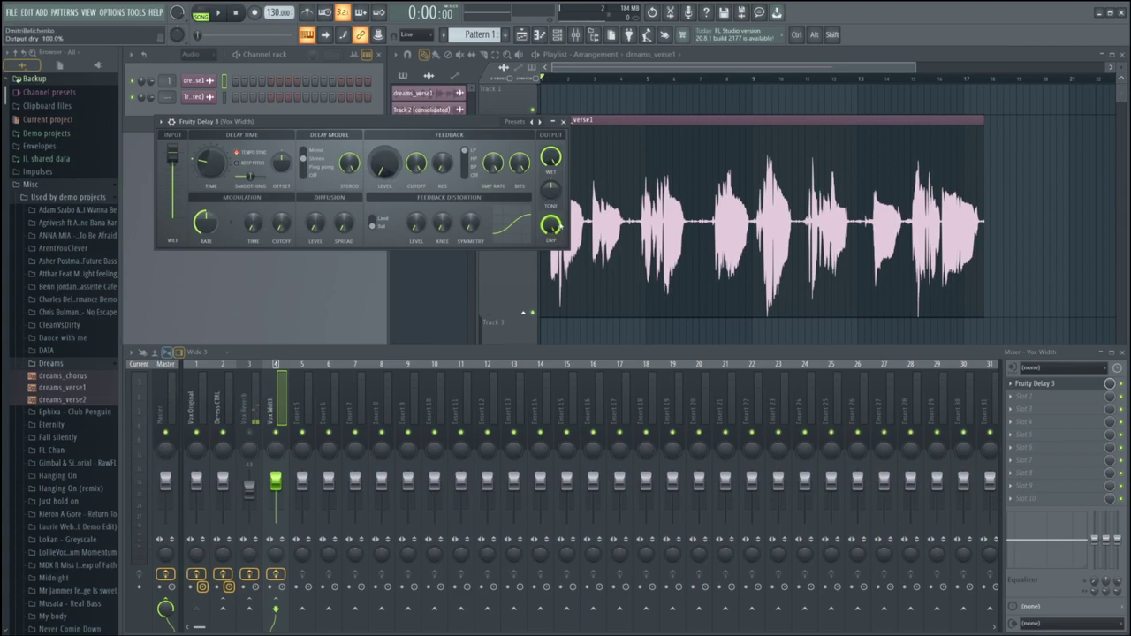
# Turn the dry output of Fruity Delay 3 fully down and play the vocal.
pyautogui.moveTo(551, 226); pyautogui.dragTo(550, 265)
pyautogui.press('space')
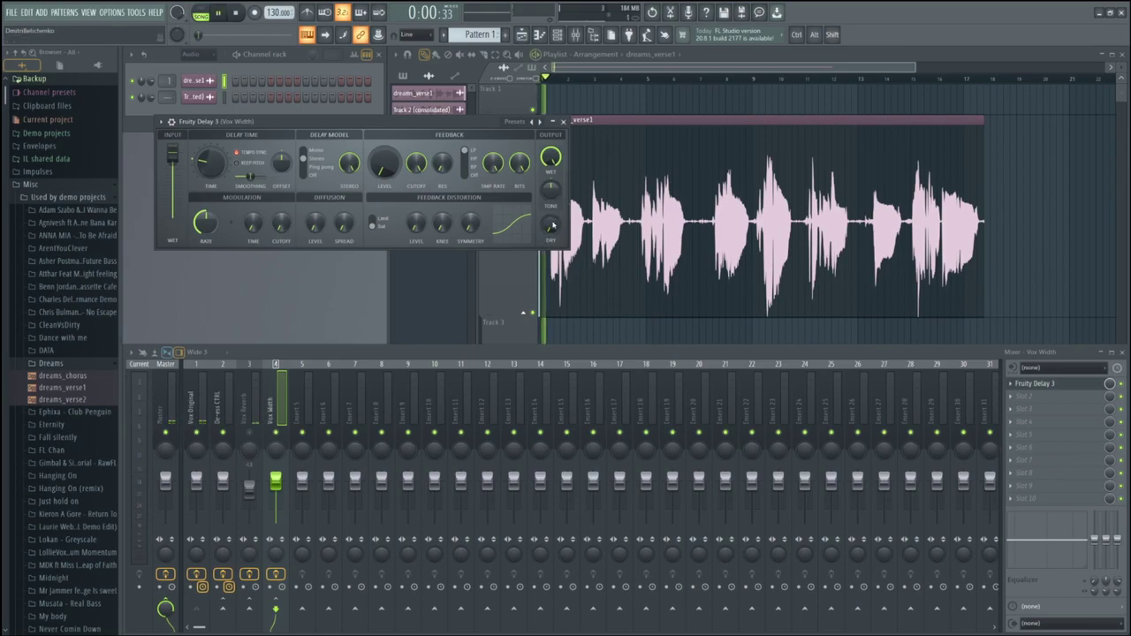
pyautogui.press('space')
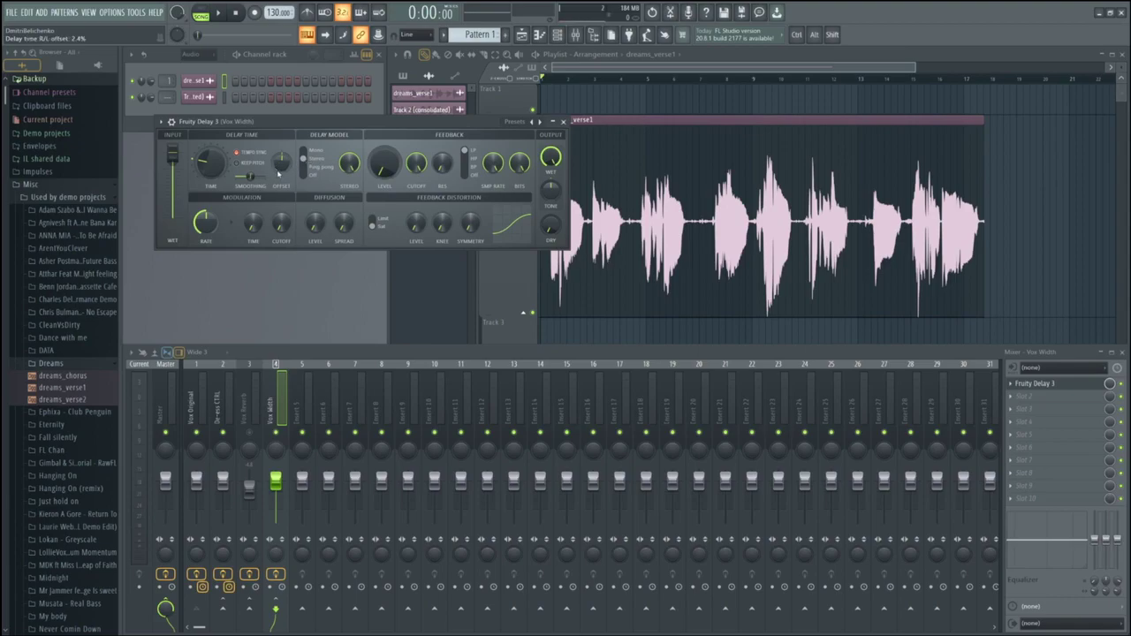
# Raise the stereo offset of the delay time in Fruity Delay 3 and audition the widened vocal.
pyautogui.moveTo(281, 161); pyautogui.dragTo(289, 142)
pyautogui.press('space')
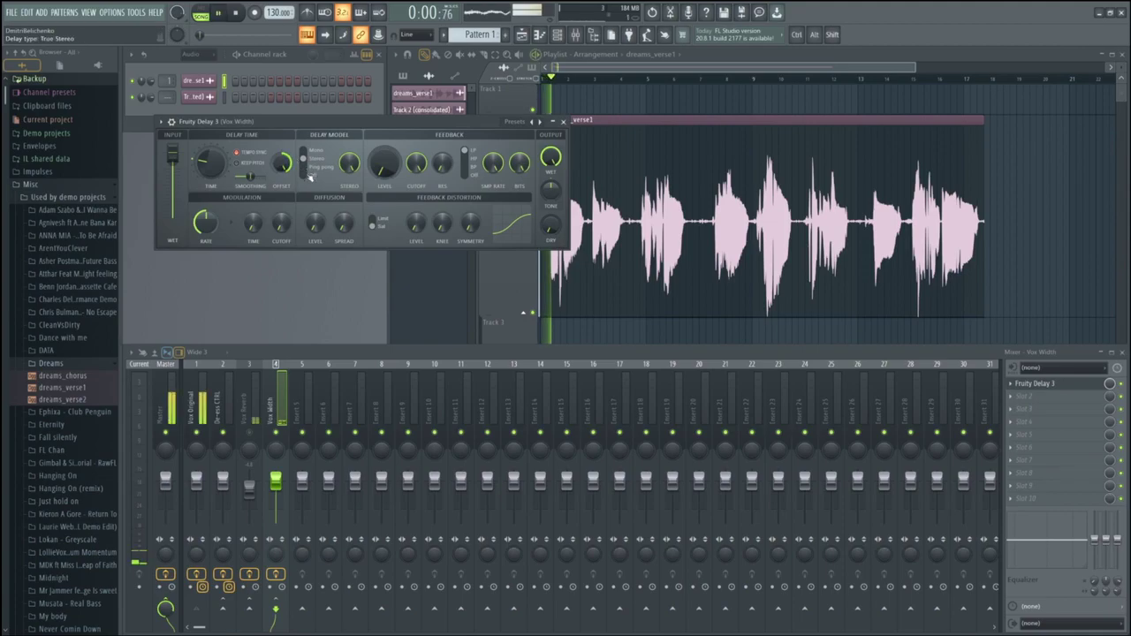
pyautogui.press('space')
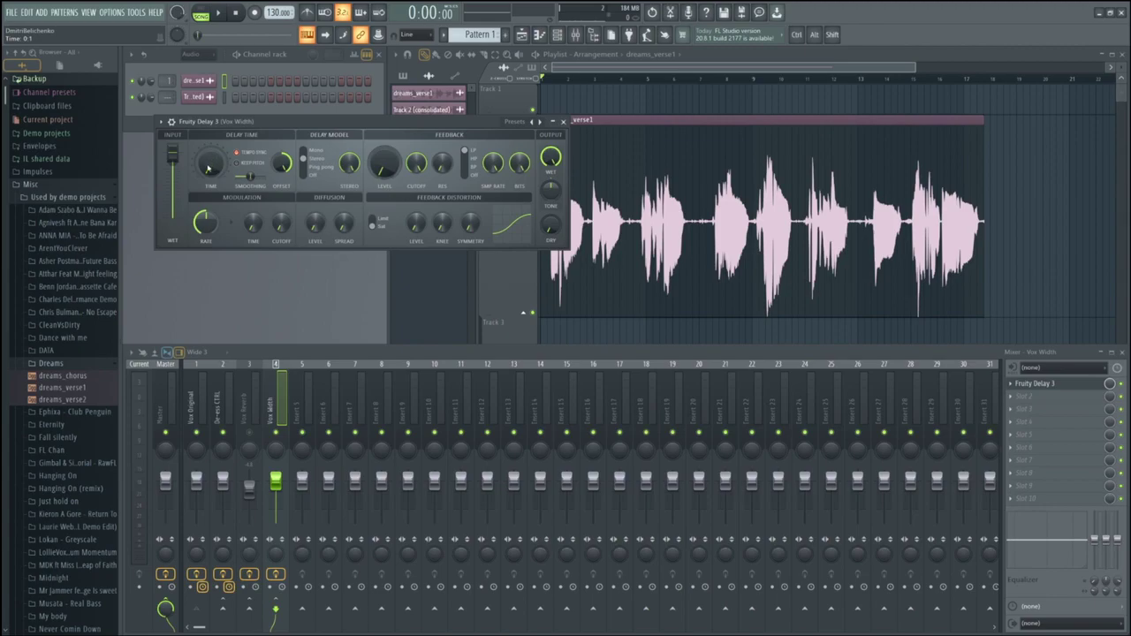
# Shorten the delay time to about 0:10, enable Keep pitch in Fruity Delay 3, and audition the vocal.
pyautogui.press('space')
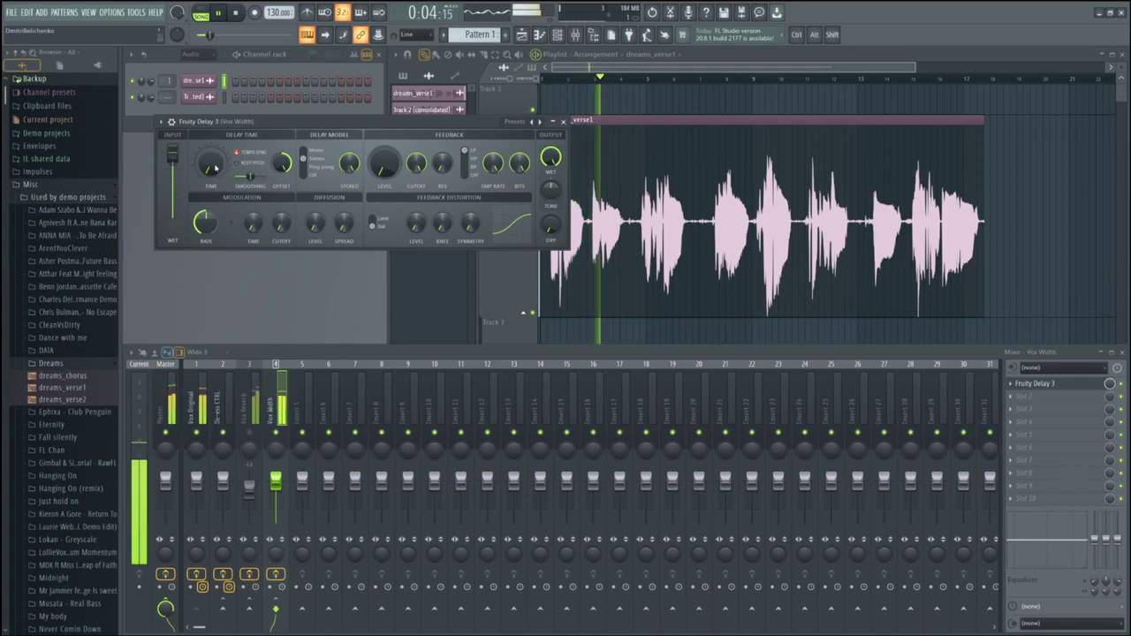
pyautogui.press('space')
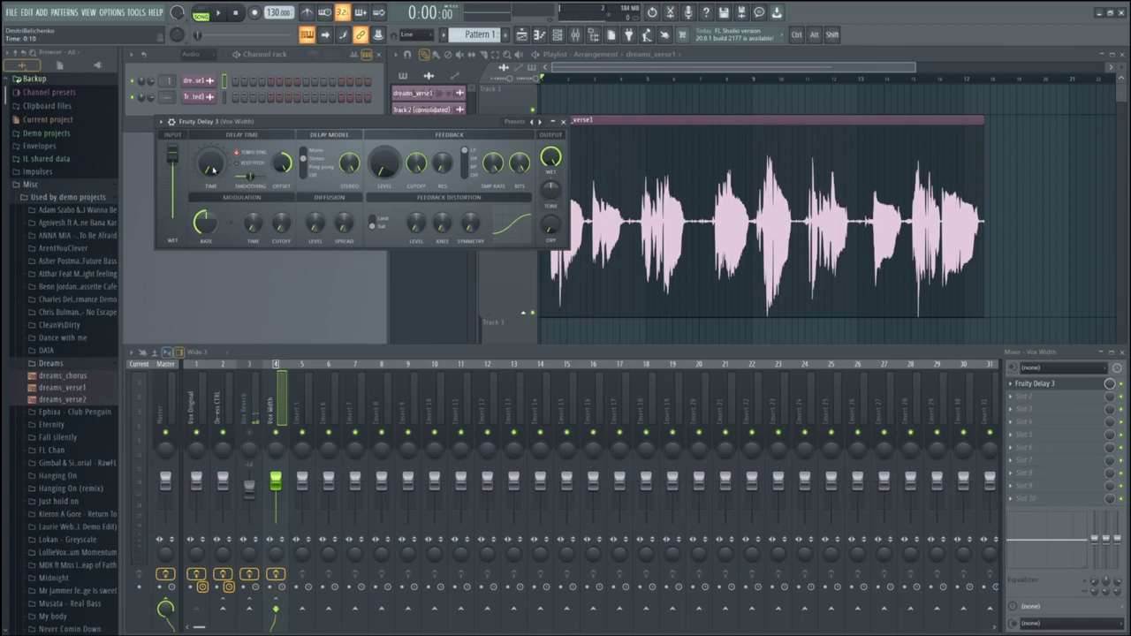
pyautogui.press('space')
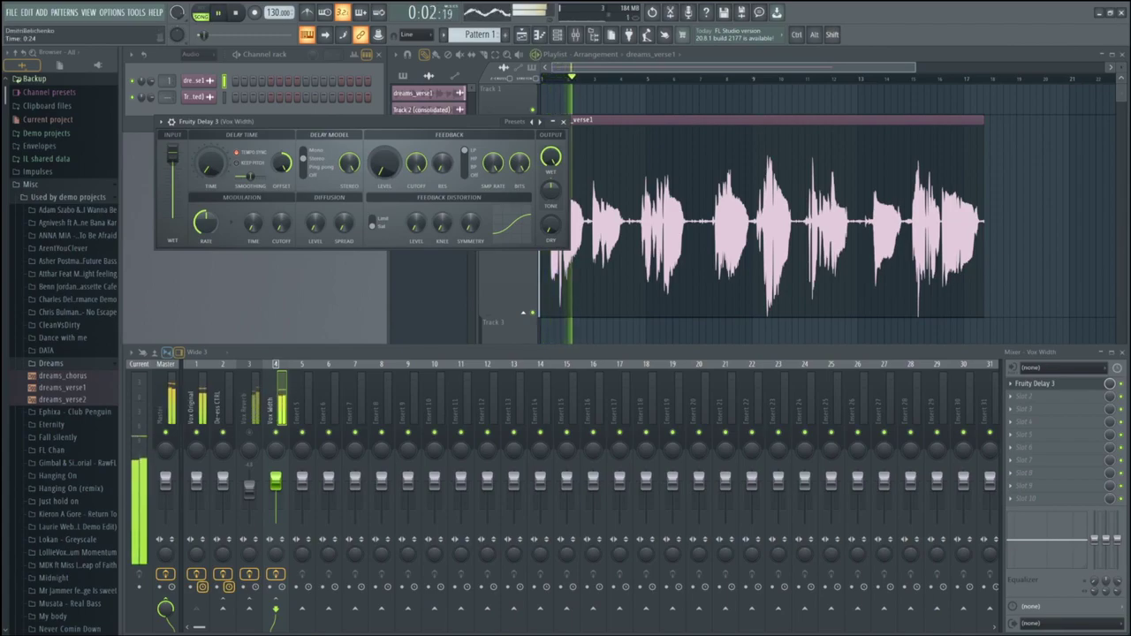
pyautogui.press('space')
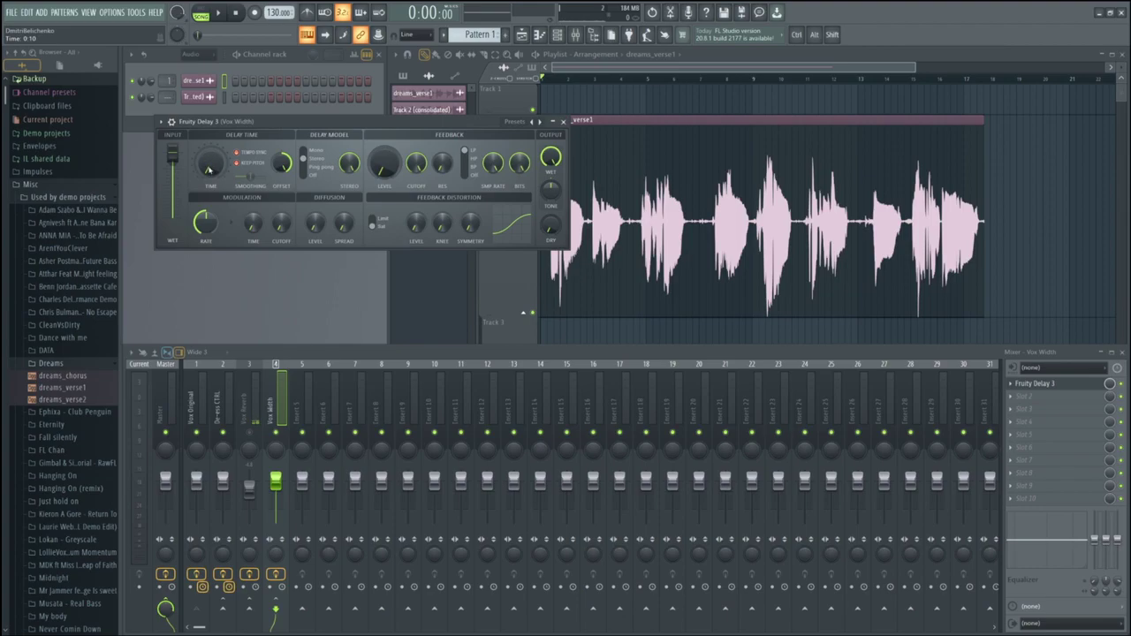
pyautogui.scroll(5, 213, 173)
pyautogui.press('space')
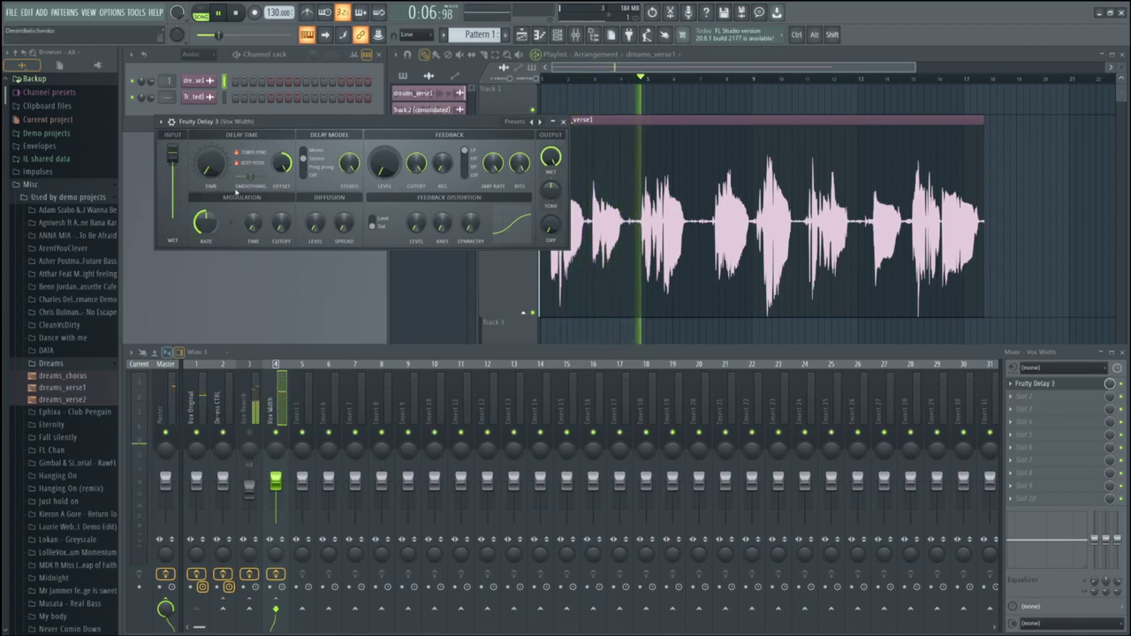
pyautogui.scroll(-4, 212, 168)
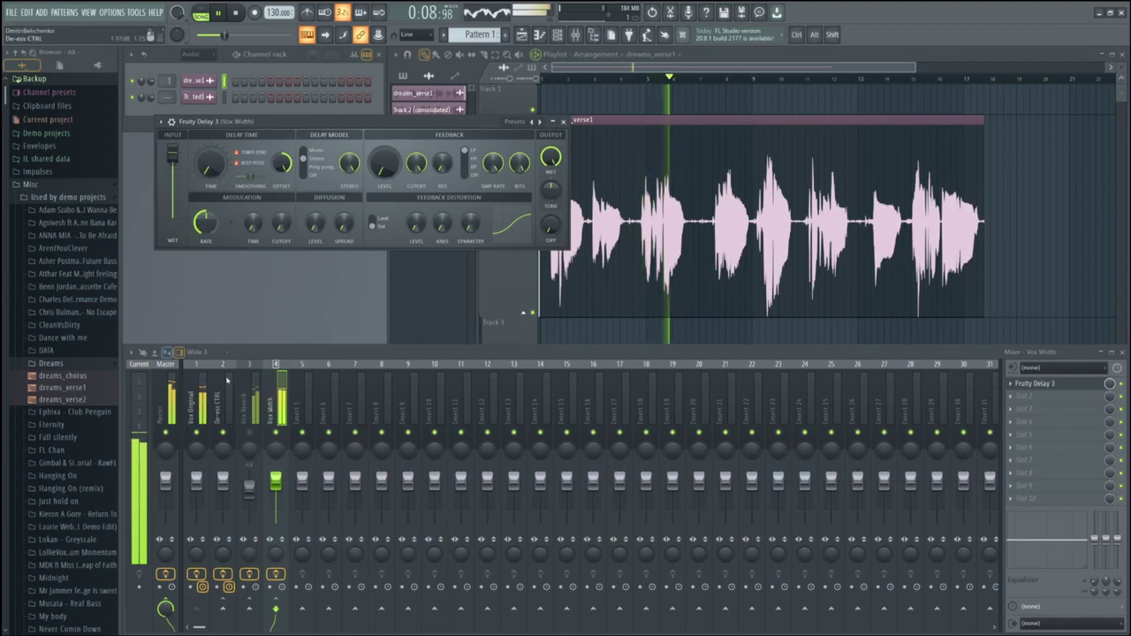
pyautogui.press('space')
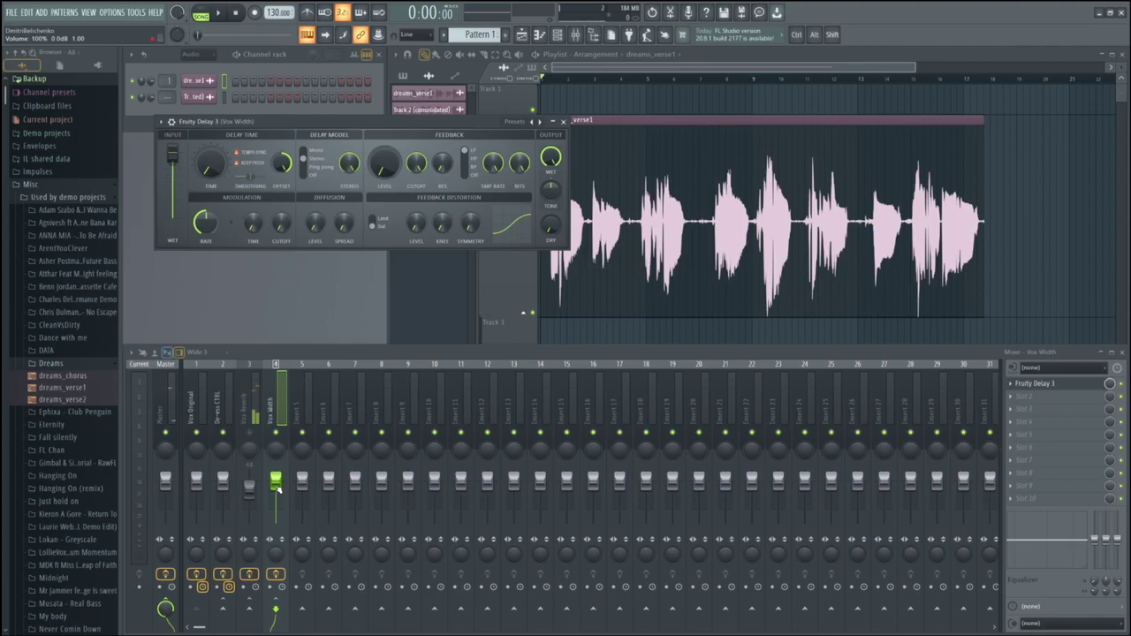
# Bring the Vox Width volume down to 0% and raise it to about 92% during playback.
pyautogui.moveTo(277, 489); pyautogui.dragTo(275, 526)
pyautogui.press('space')
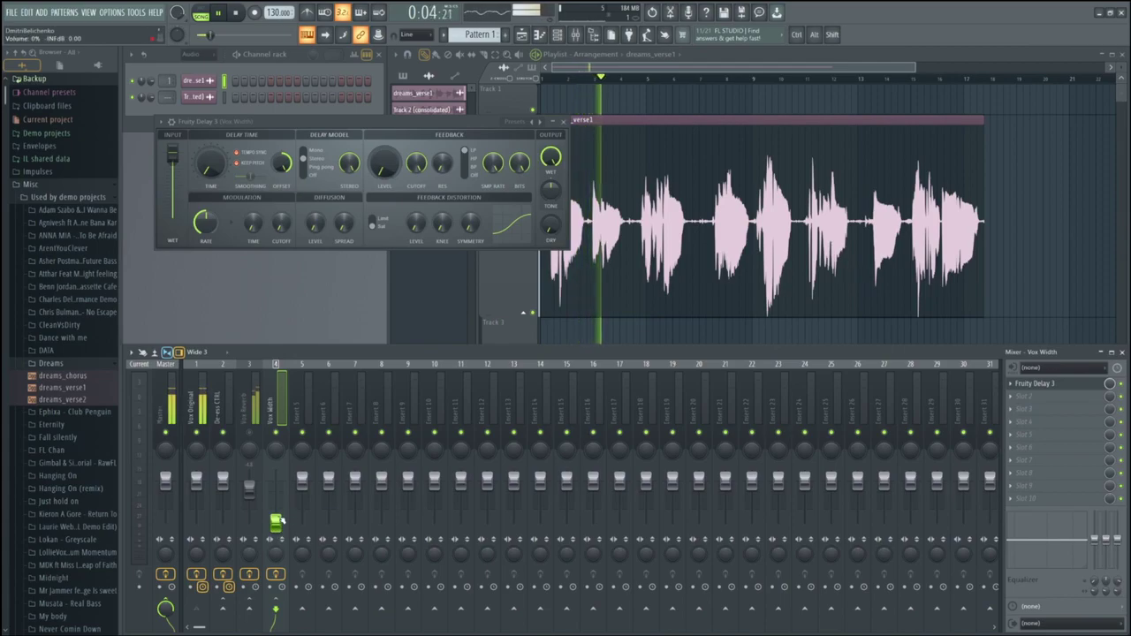
pyautogui.moveTo(279, 527); pyautogui.dragTo(276, 485)
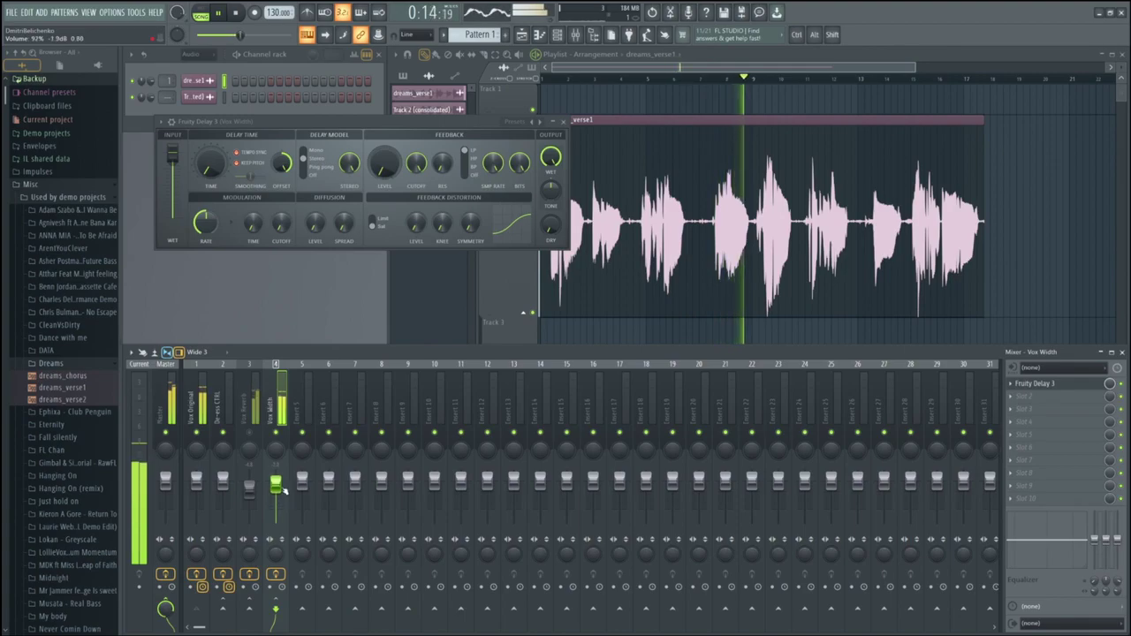
pyautogui.press('space')
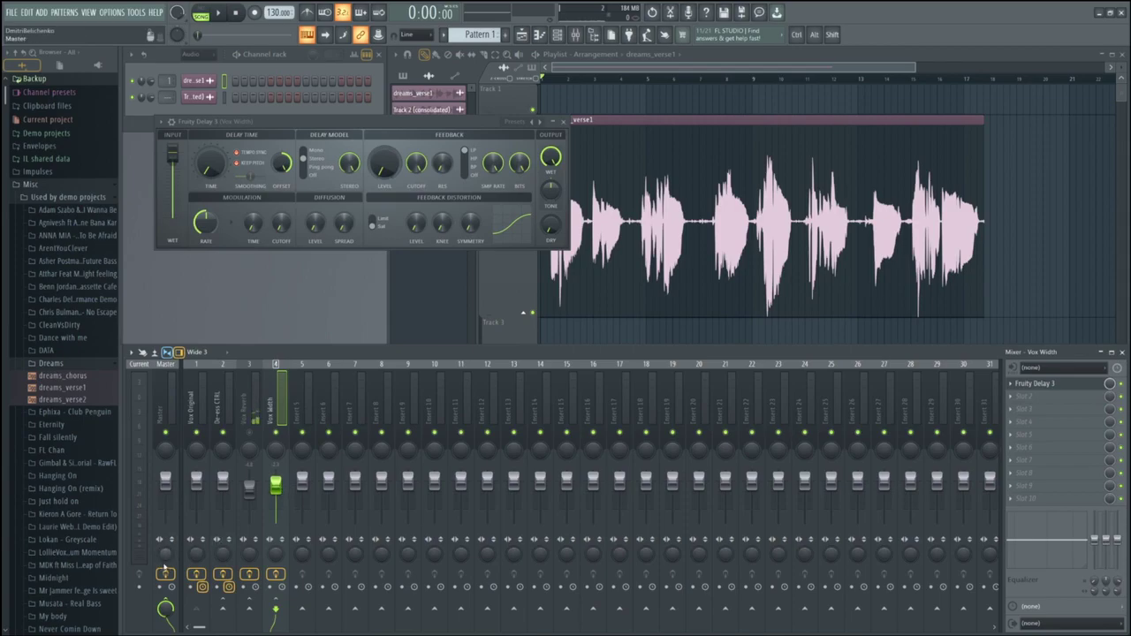
# Check the vocal in mono by temporarily merging the Master track's stereo separation during playback.
pyautogui.moveTo(167, 557); pyautogui.dragTo(167, 553)
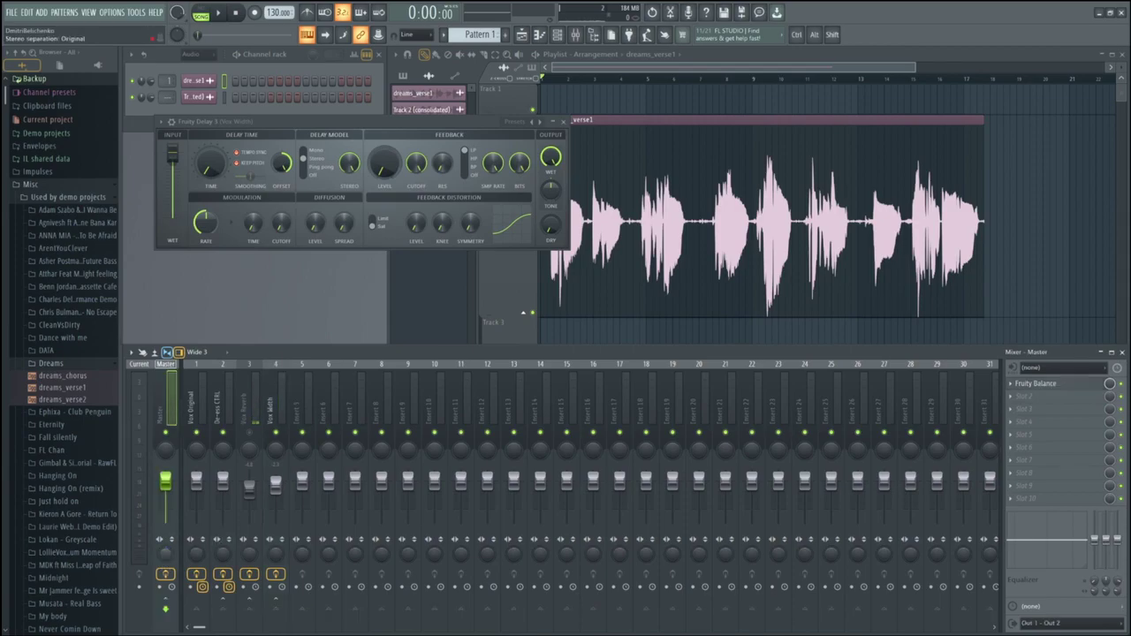
pyautogui.press('space')
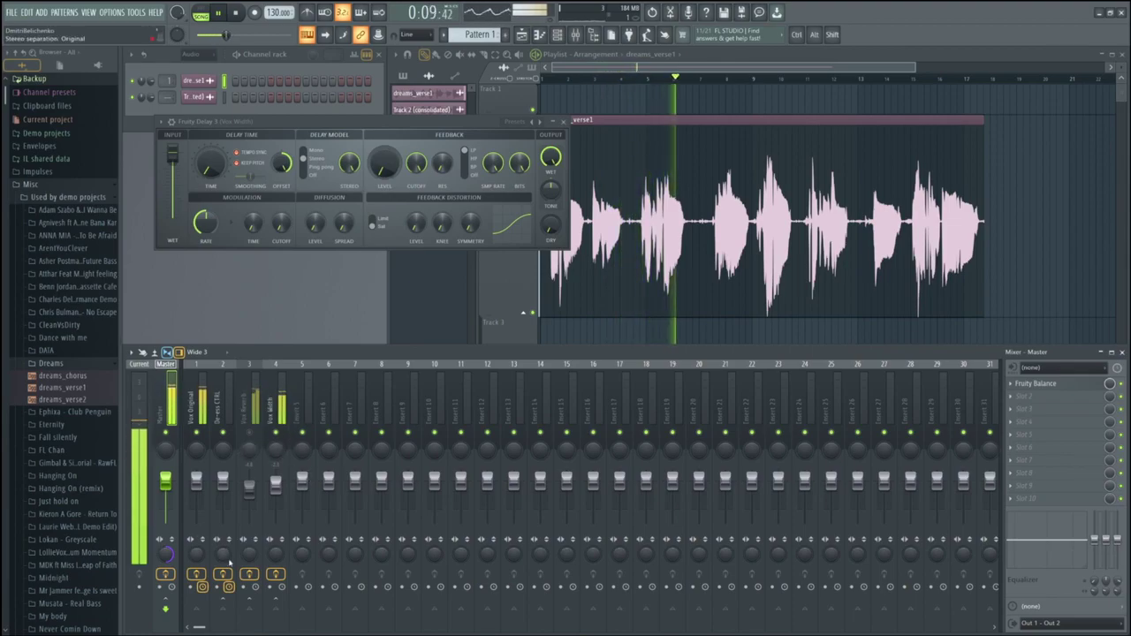
pyautogui.press('space')
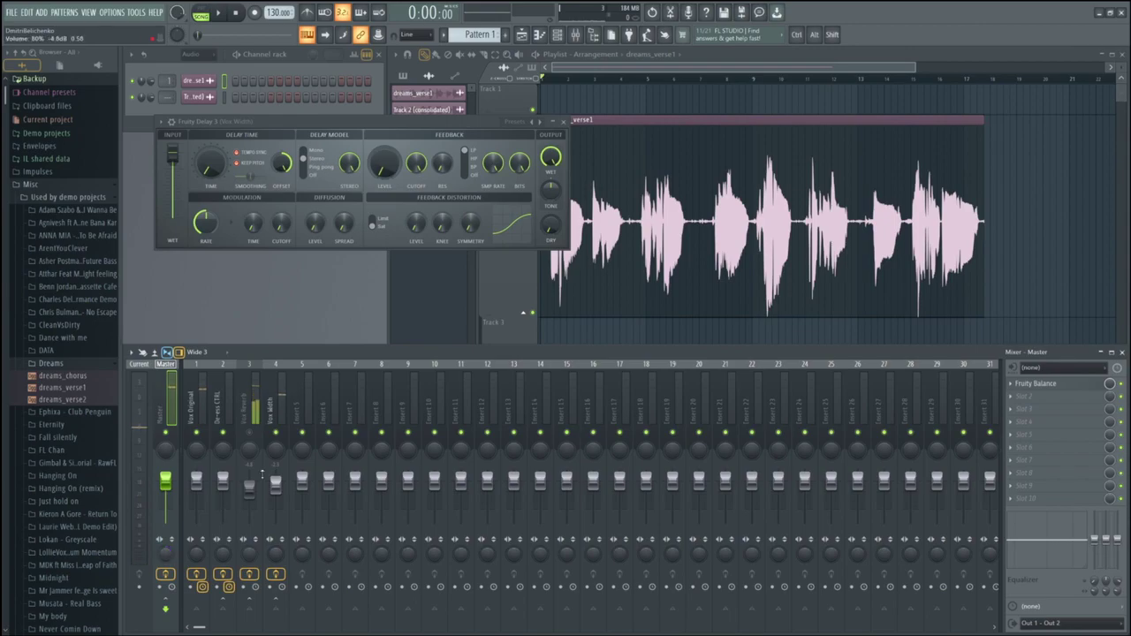
# With Vox Original muted, lower the feedback cutoff of Vox Width's Fruity Delay 3 to about 415 Hz during playback.
pyautogui.click(283, 410)
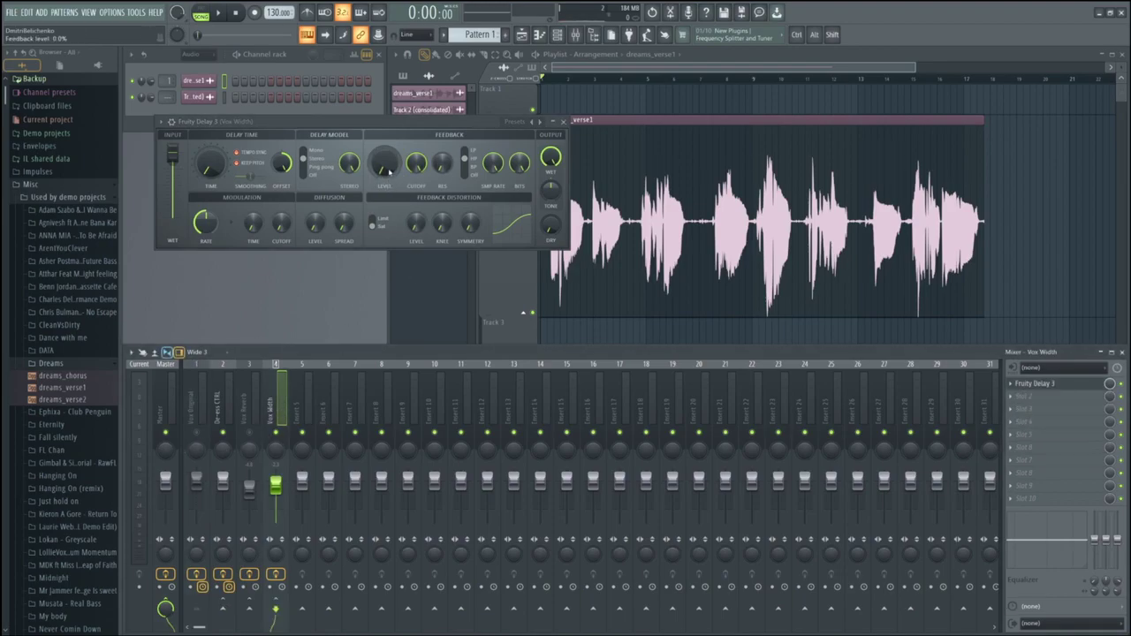
pyautogui.press('space')
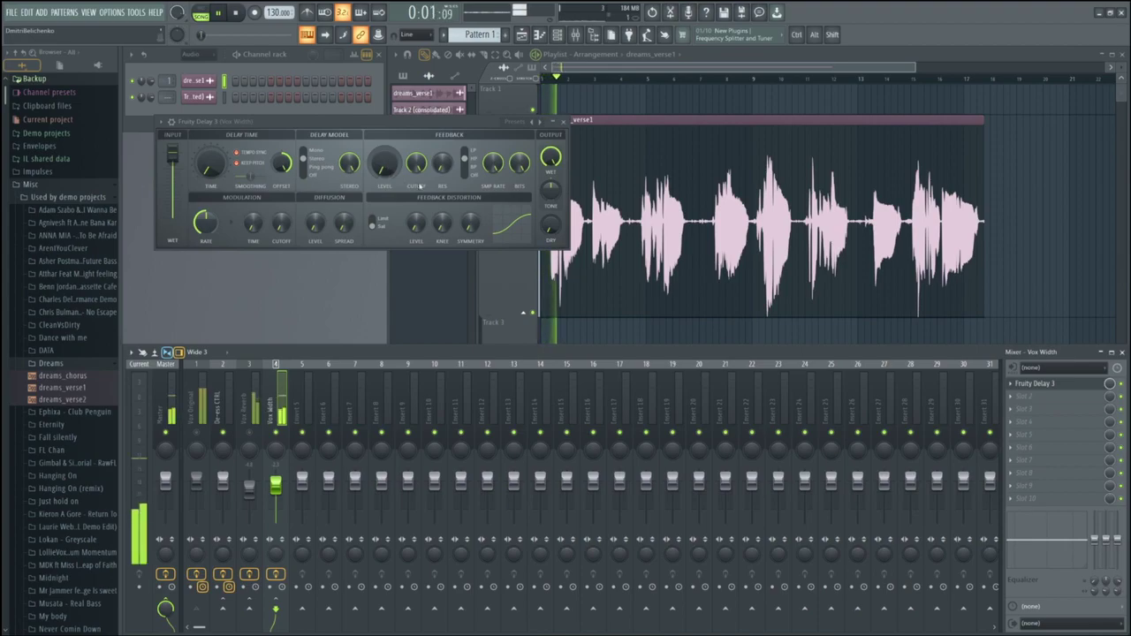
pyautogui.moveTo(416, 162)
pyautogui.mouseDown()
pyautogui.moveTo(415, 203)
pyautogui.moveTo(415, 175)
pyautogui.mouseUp()
pyautogui.scroll(1, 419, 162)
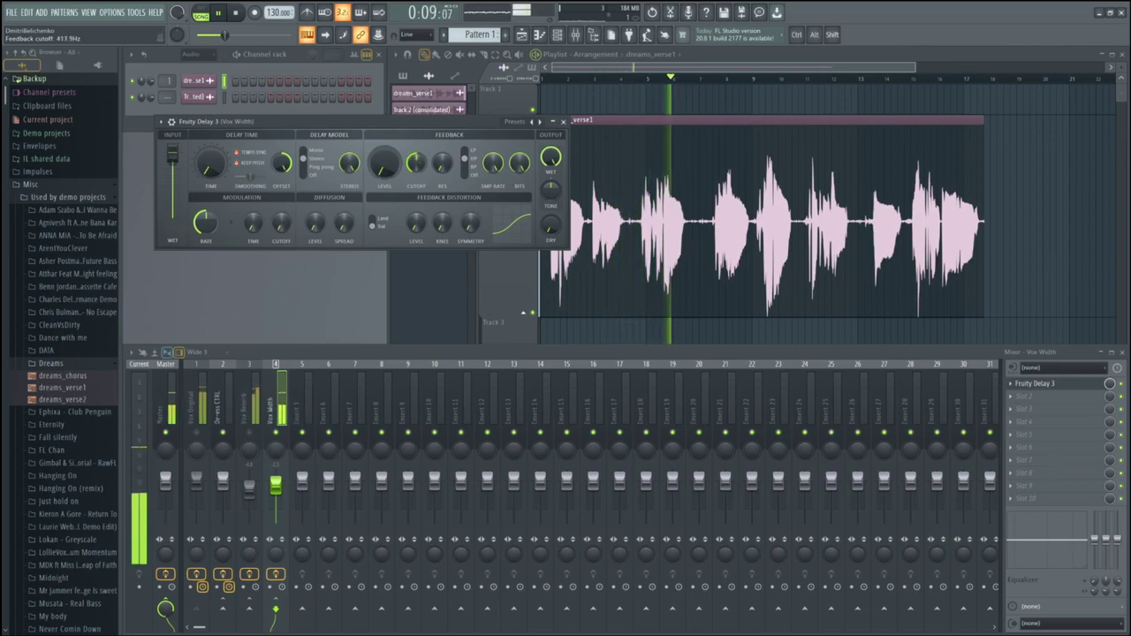
pyautogui.scroll(1, 415, 162)
pyautogui.press('space')
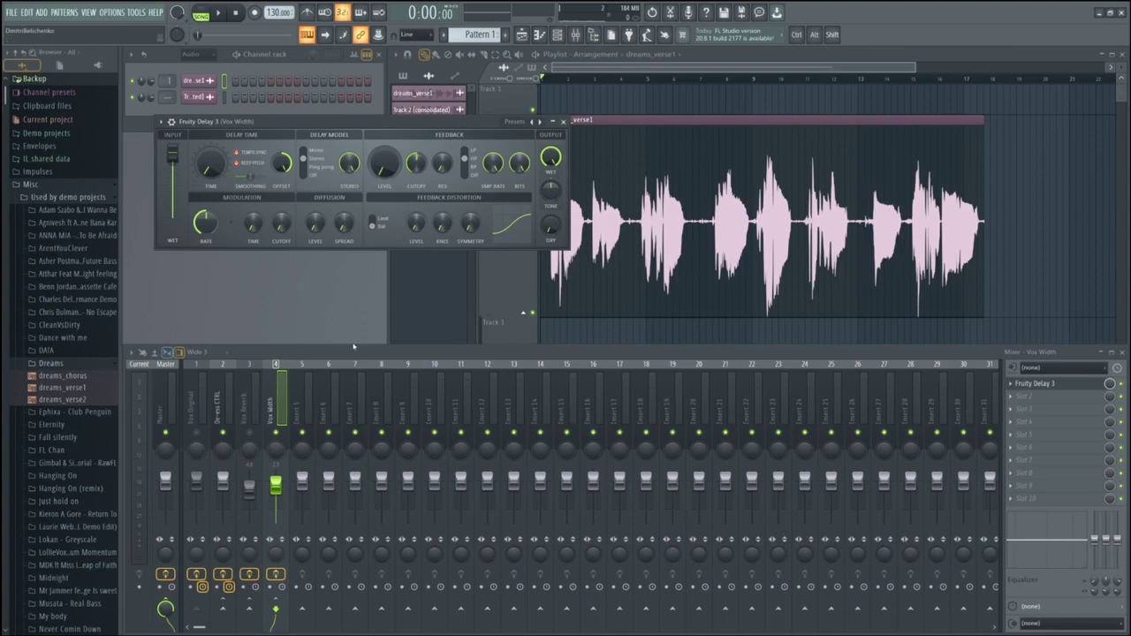
# Compare the full vocal with Vox Width muted and unmuted, and lower the Vox Width volume to blend it in.
pyautogui.press('space')
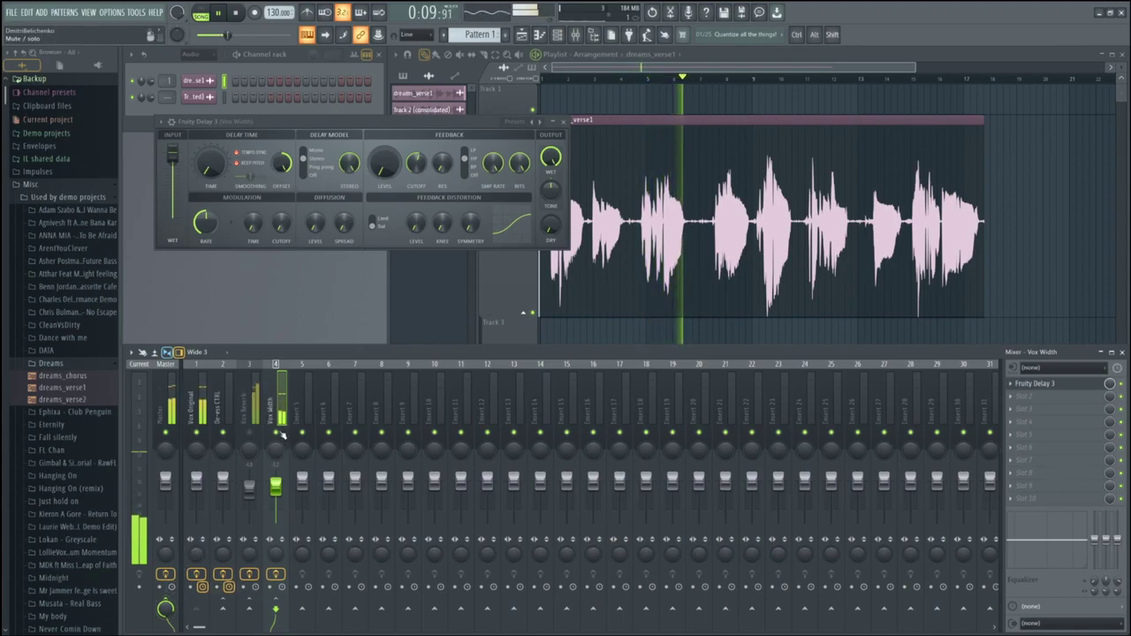
pyautogui.press('space')
pyautogui.press('space')
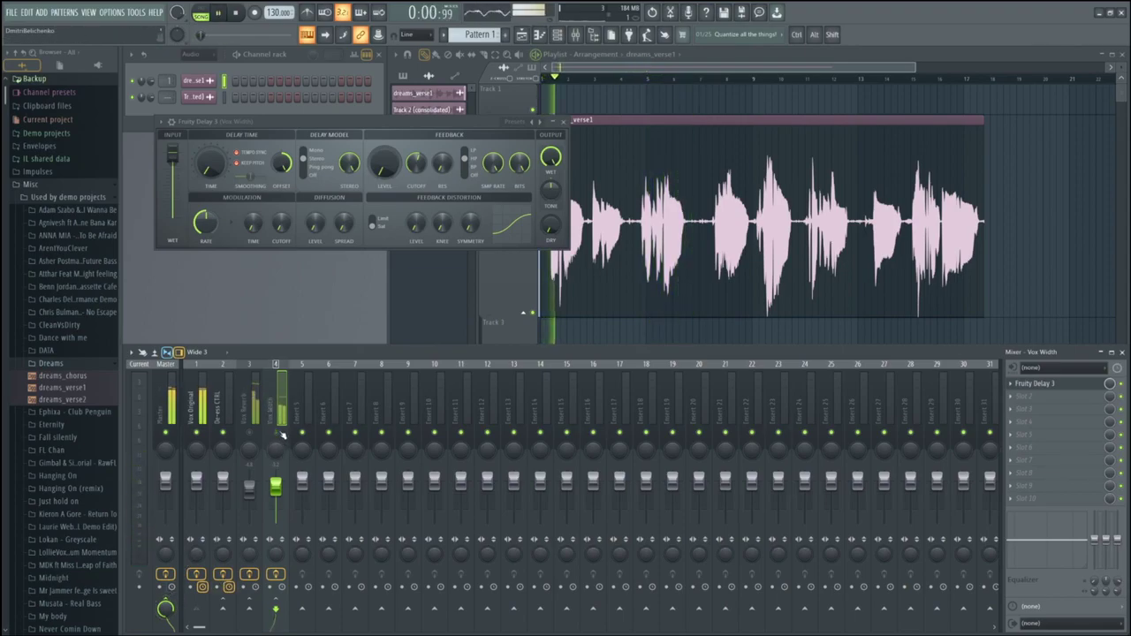
pyautogui.press('space')
pyautogui.press('space')
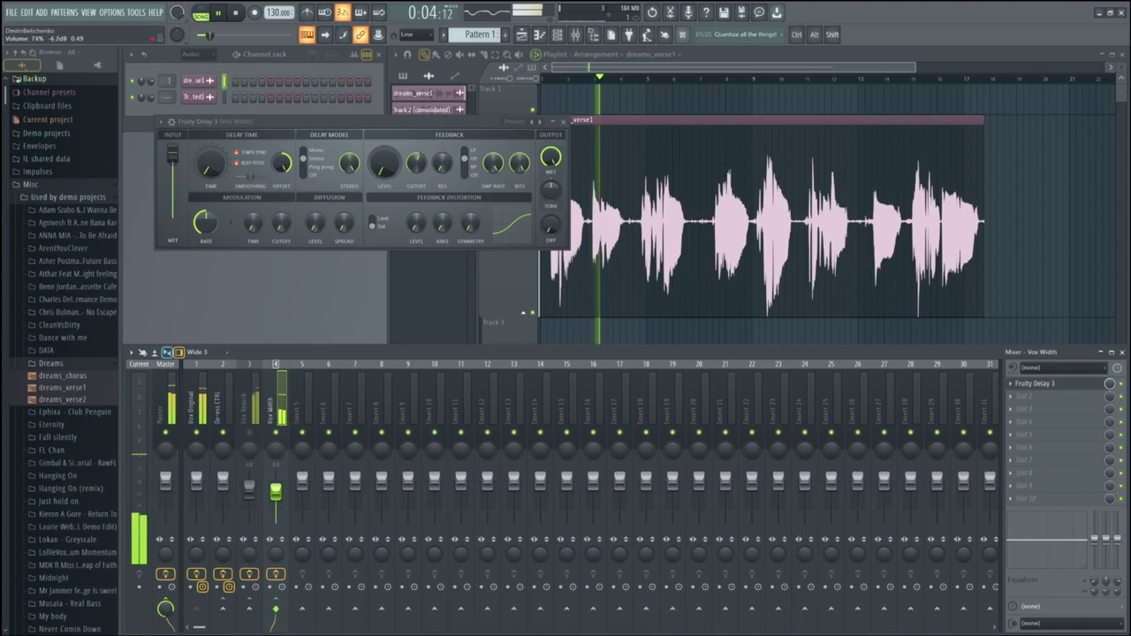
pyautogui.moveTo(276, 486); pyautogui.dragTo(280, 495)
pyautogui.press('space')
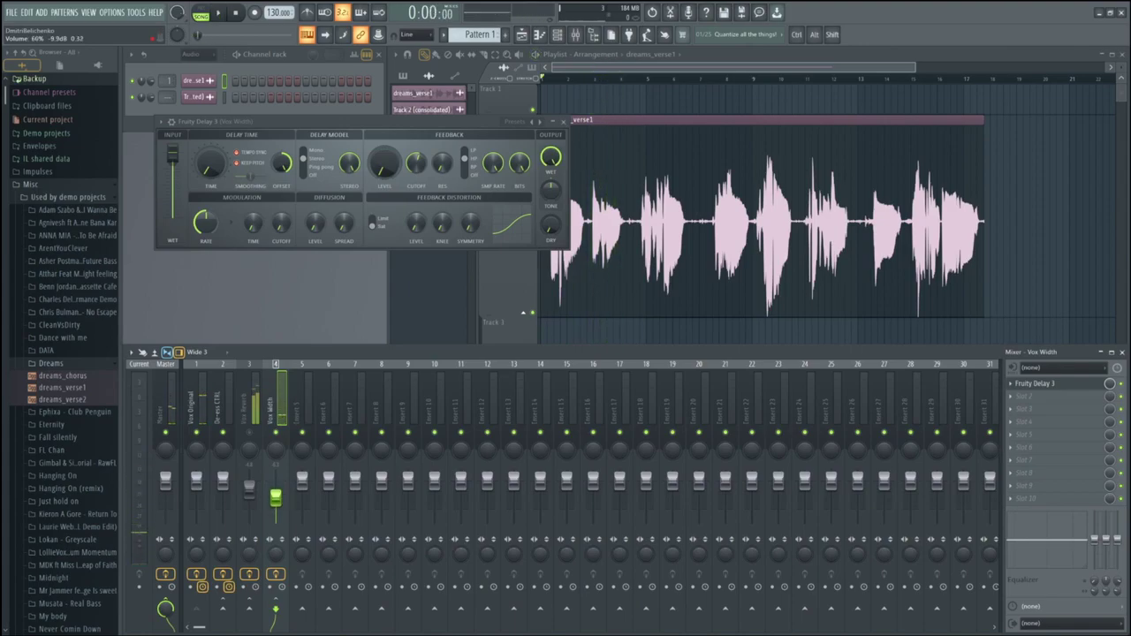
# Recheck the mix in mono through the Master's stereo separation, comparing the vocal with Vox Width muted and unmuted.
pyautogui.click(166, 555)
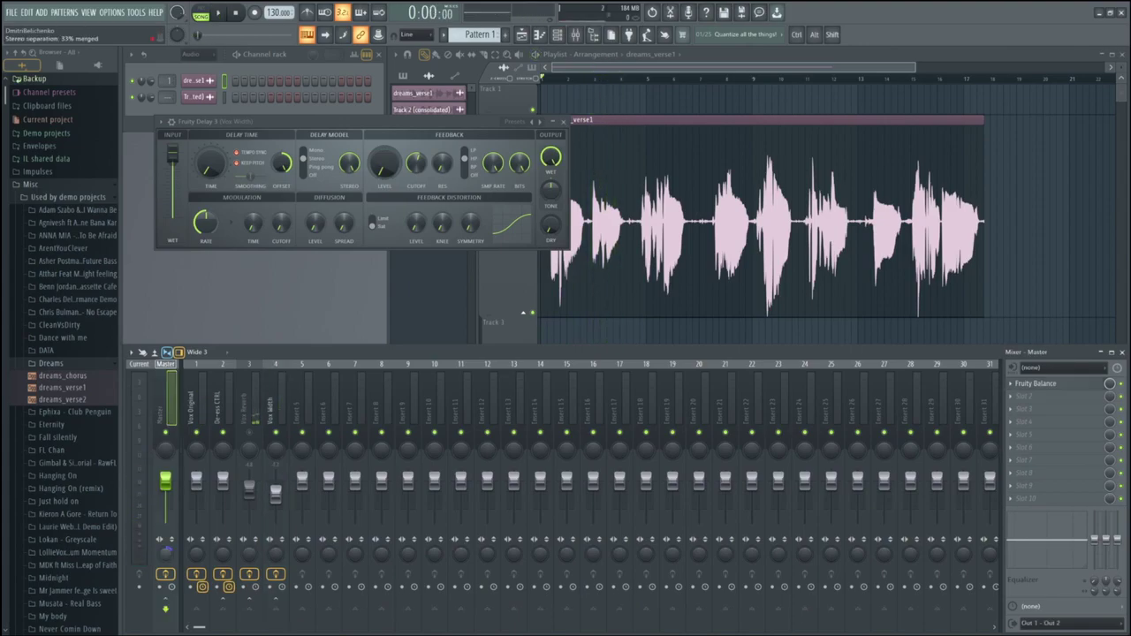
pyautogui.press('space')
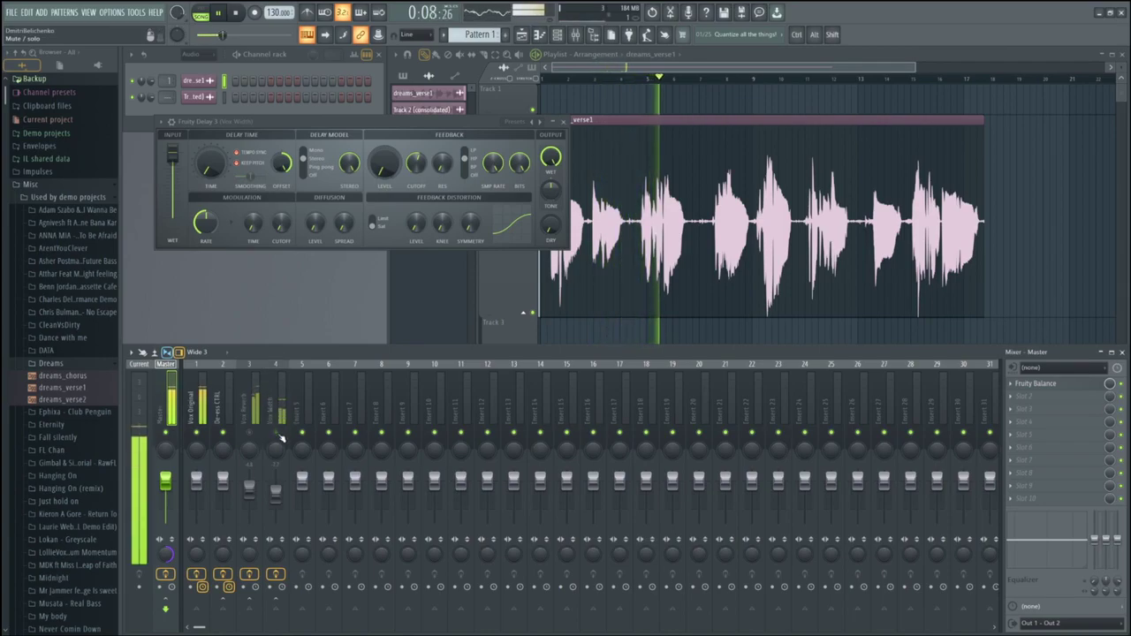
pyautogui.press('space')
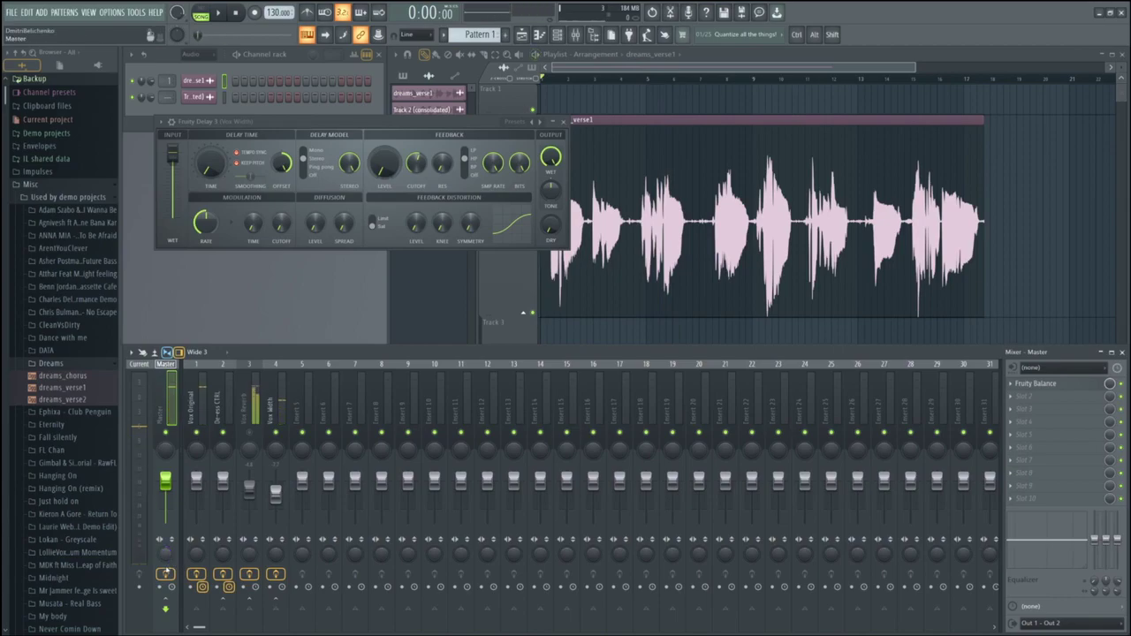